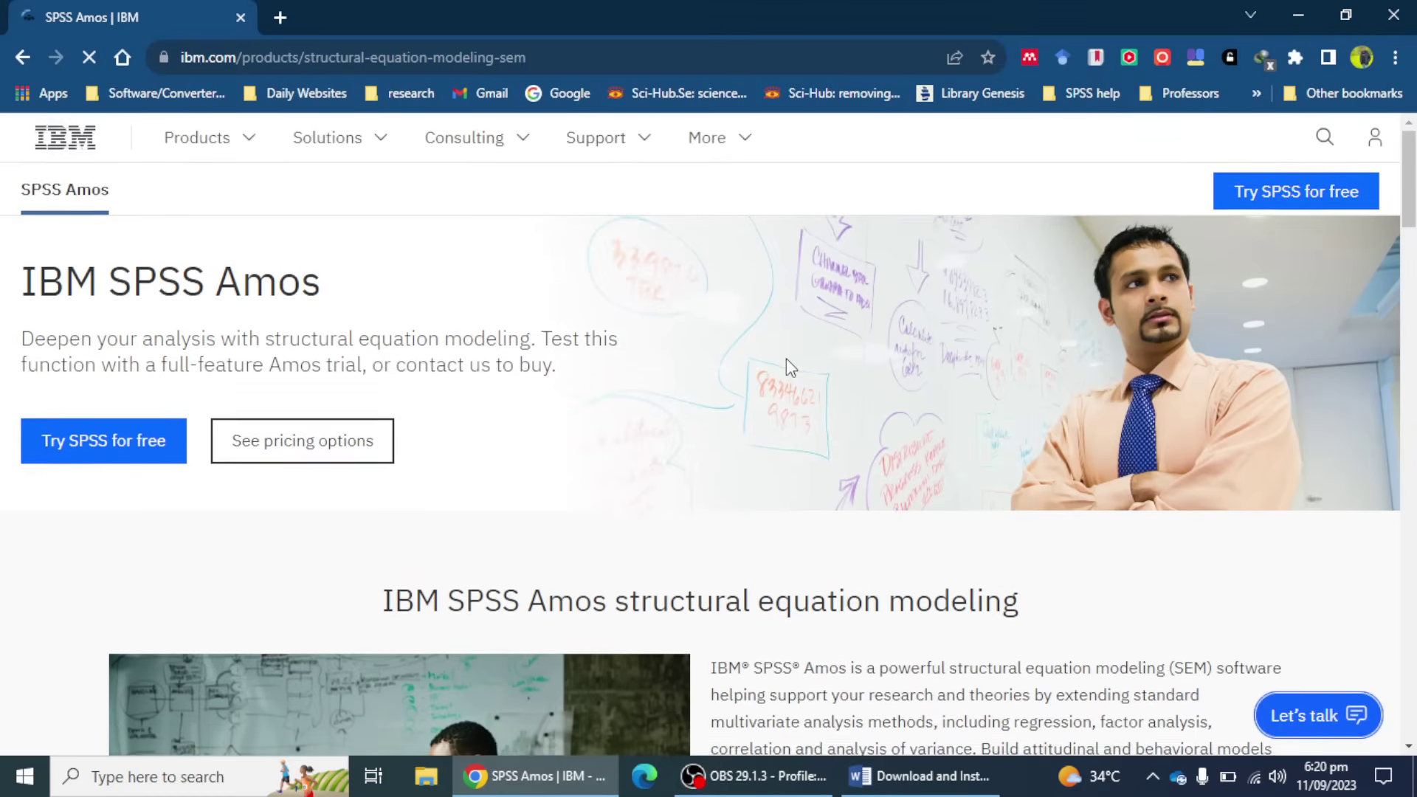
- Open 'Take the free 30-day trial' from the Trial: IBM SPSS Amos card under Resources
{"action": "scroll", "coordinate": [788, 364], "scroll_direction": "down", "scroll_amount": 15}
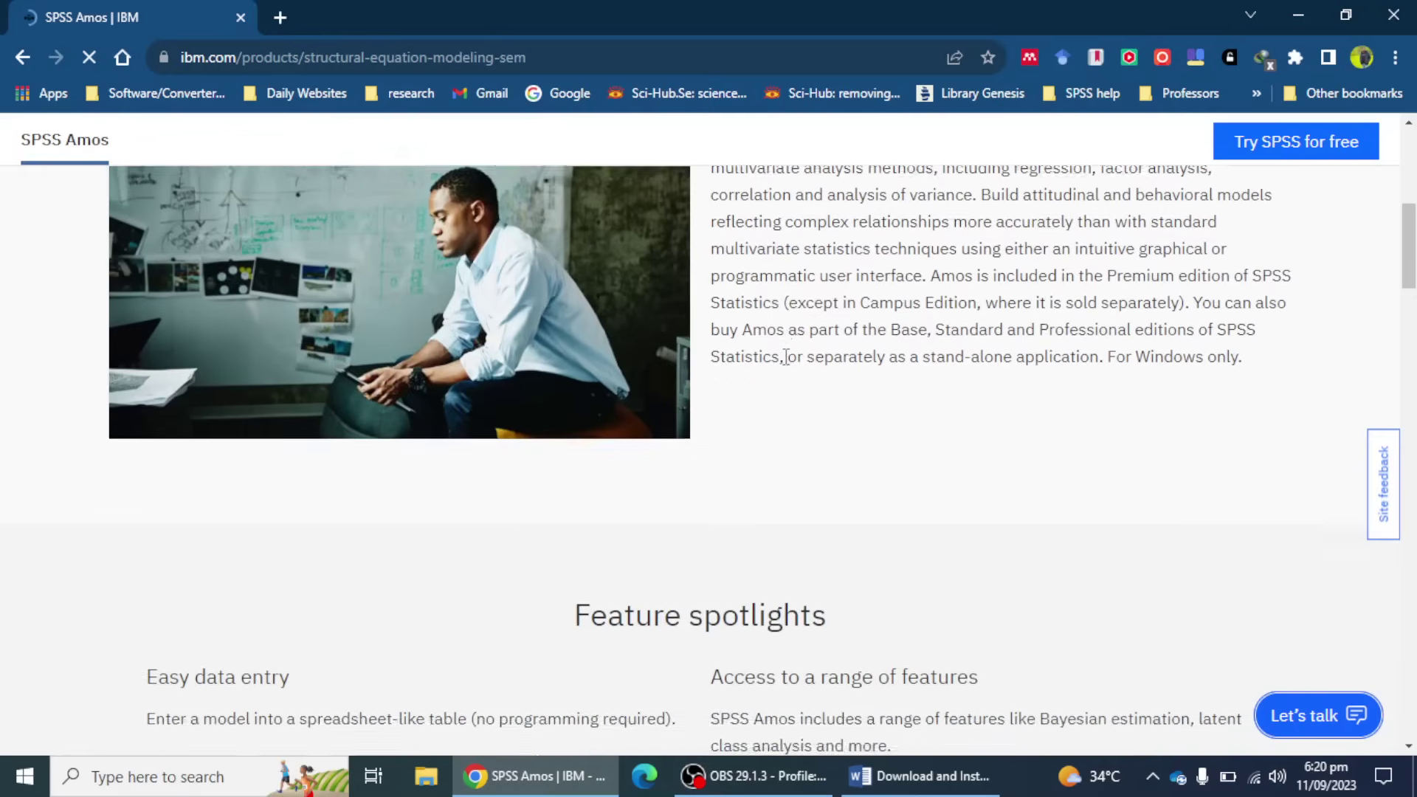
{"action": "scroll", "coordinate": [783, 366], "scroll_direction": "down", "scroll_amount": 11}
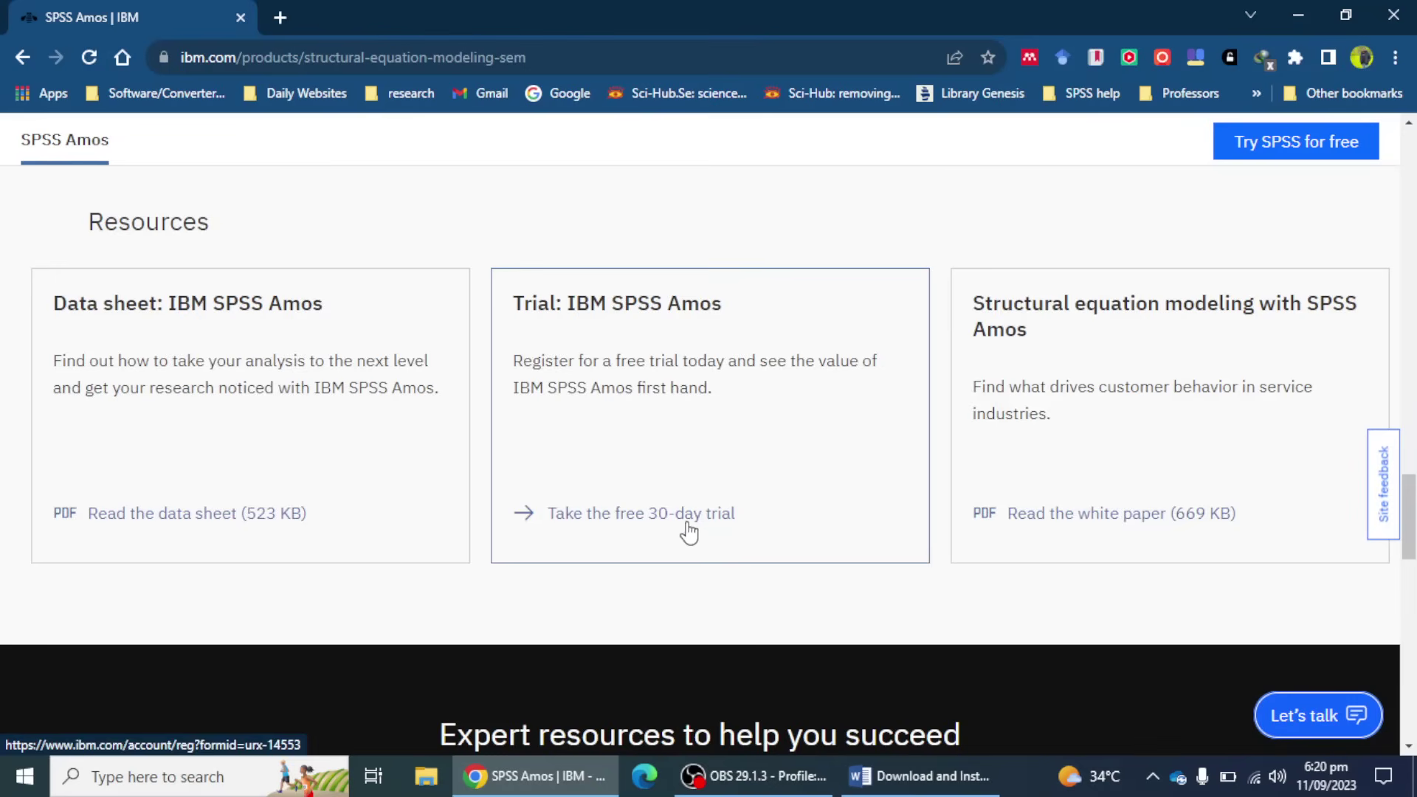
{"action": "left_click", "coordinate": [647, 522]}
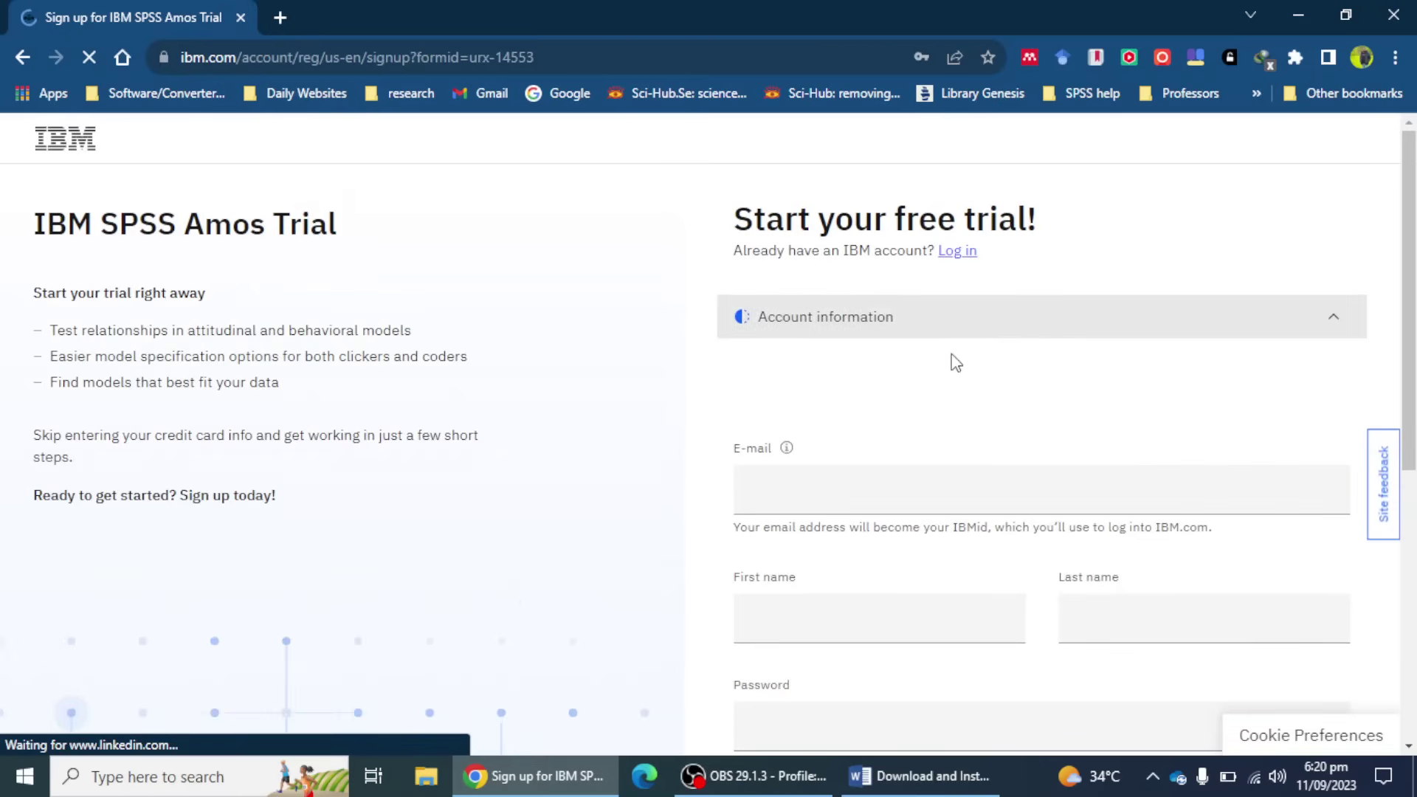
- Skip the trial sign-up form and follow 'Already have an IBM account? Log in'
{"action": "scroll", "coordinate": [965, 442], "scroll_direction": "down", "scroll_amount": 1}
{"action": "scroll", "coordinate": [908, 414], "scroll_direction": "down", "scroll_amount": 1}
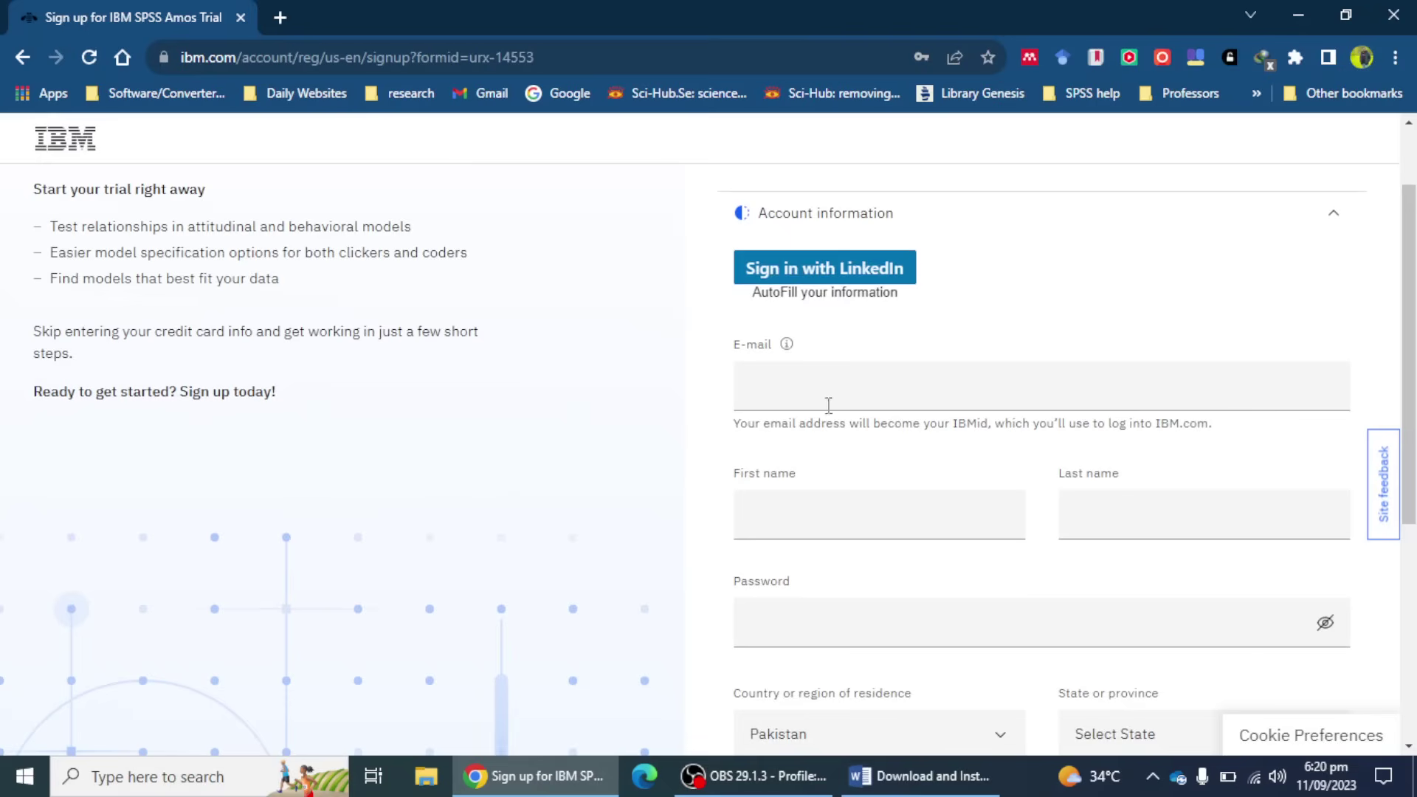
{"action": "scroll", "coordinate": [897, 542], "scroll_direction": "down", "scroll_amount": 2}
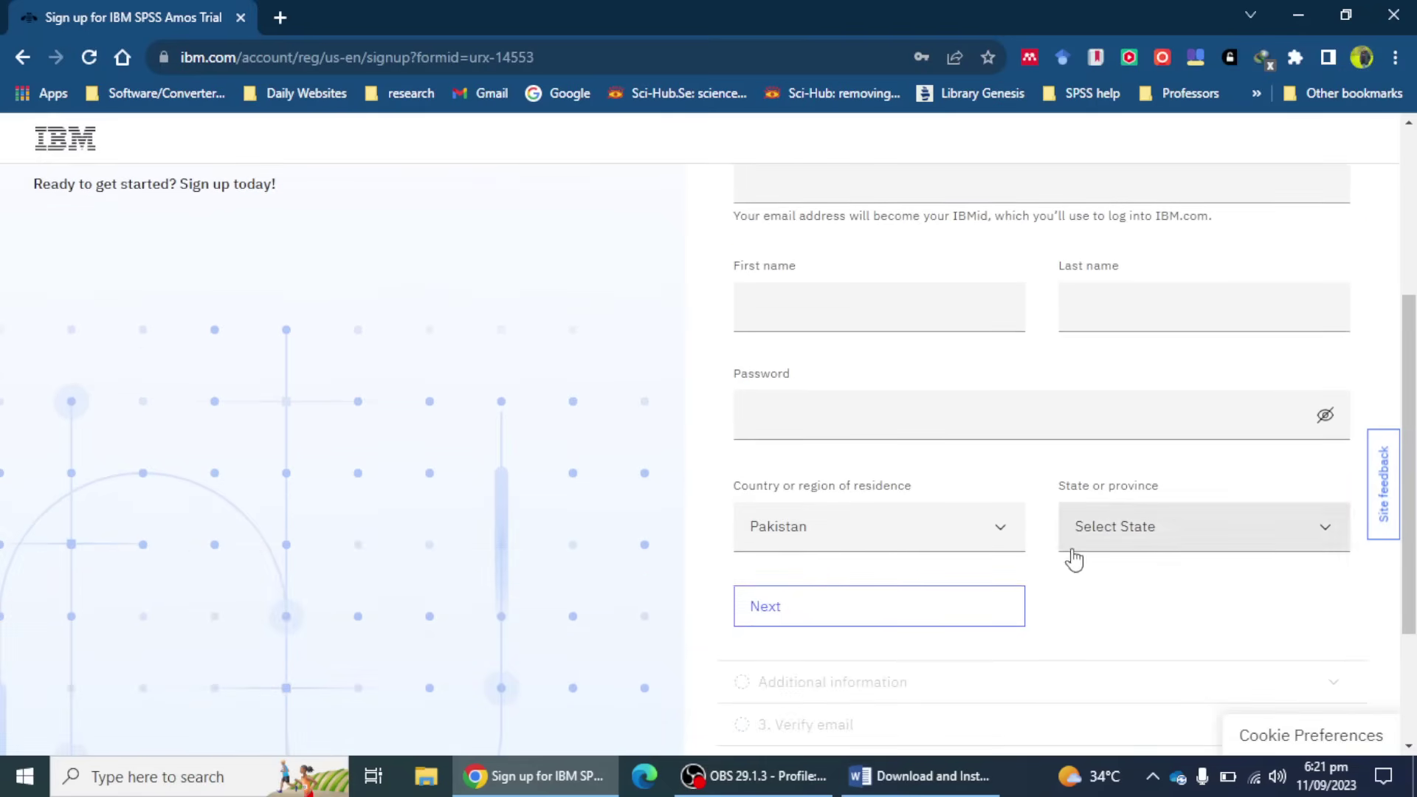
{"action": "scroll", "coordinate": [1055, 565], "scroll_direction": "down", "scroll_amount": 2}
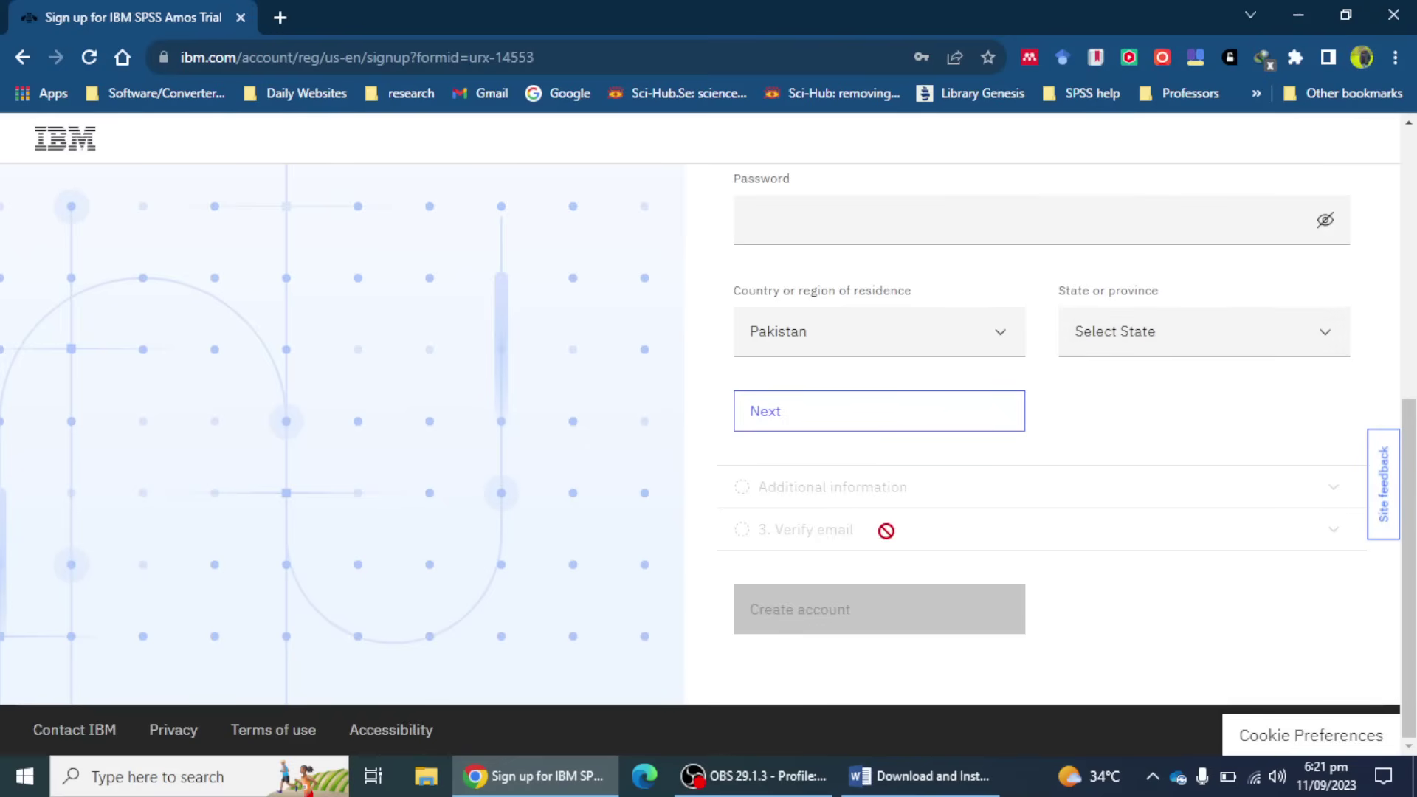
{"action": "scroll", "coordinate": [877, 572], "scroll_direction": "up", "scroll_amount": 1}
{"action": "scroll", "coordinate": [877, 572], "scroll_direction": "up", "scroll_amount": 2}
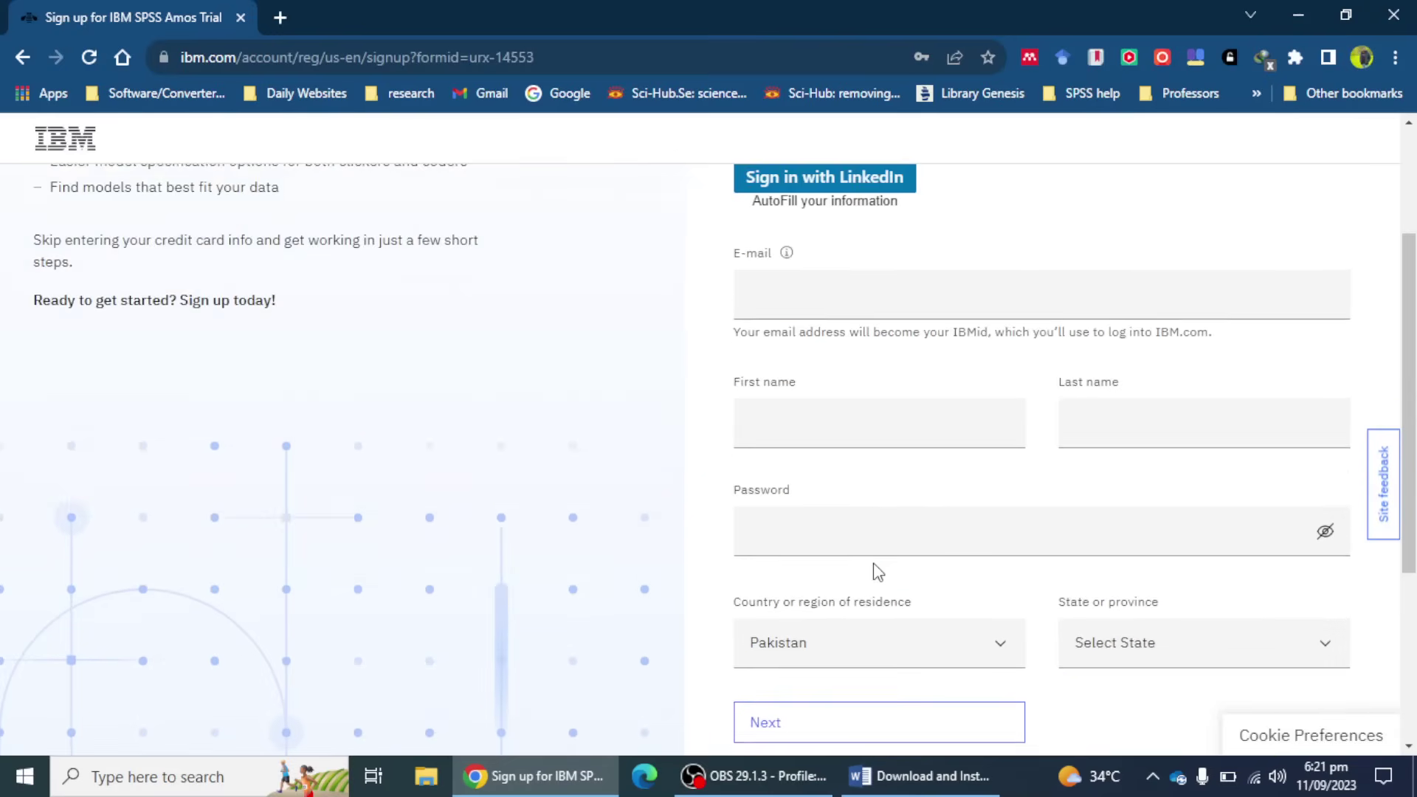
{"action": "scroll", "coordinate": [877, 572], "scroll_direction": "up", "scroll_amount": 2}
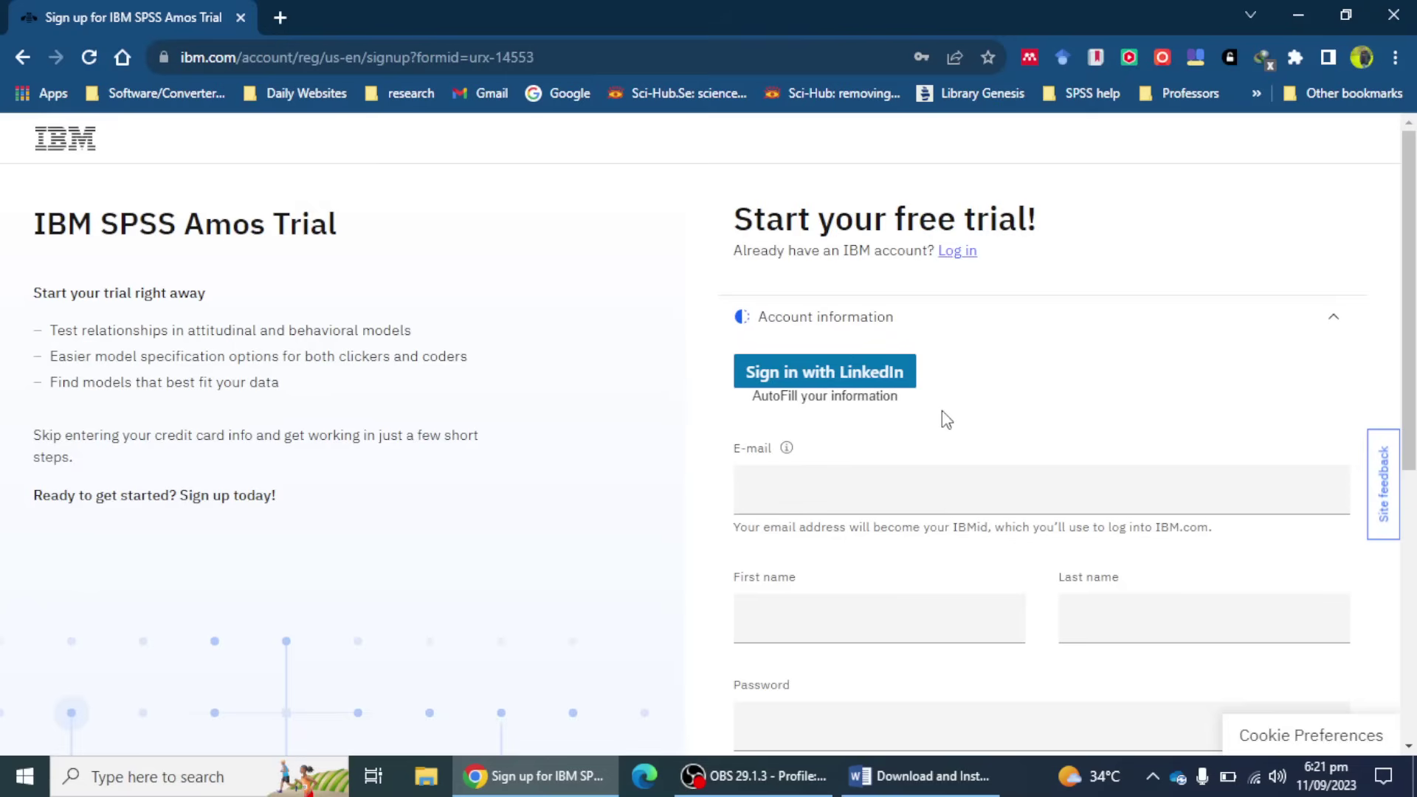
{"action": "left_click", "coordinate": [958, 251]}
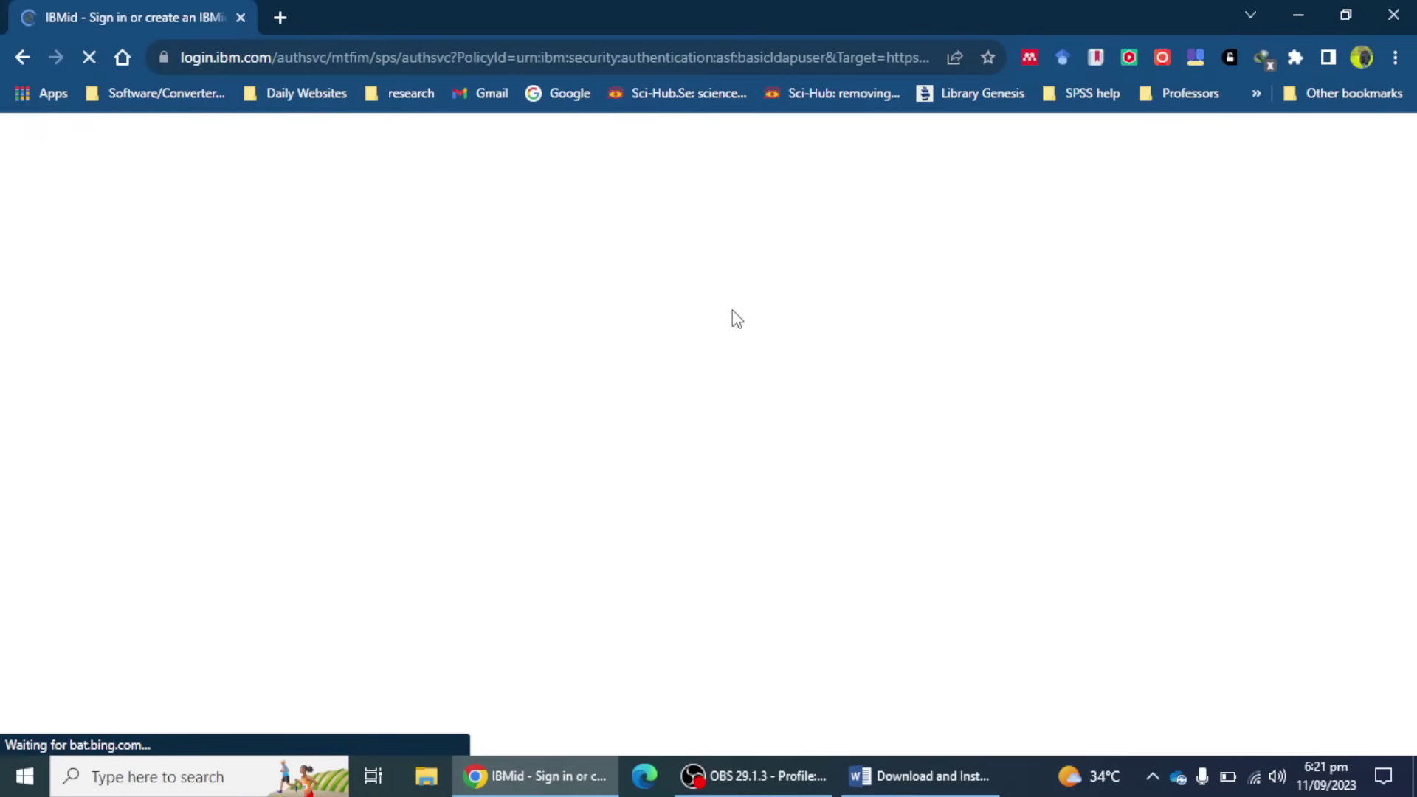
- Sign in with the prefilled IBMid and the browser's saved account password
{"action": "left_click", "coordinate": [155, 414]}
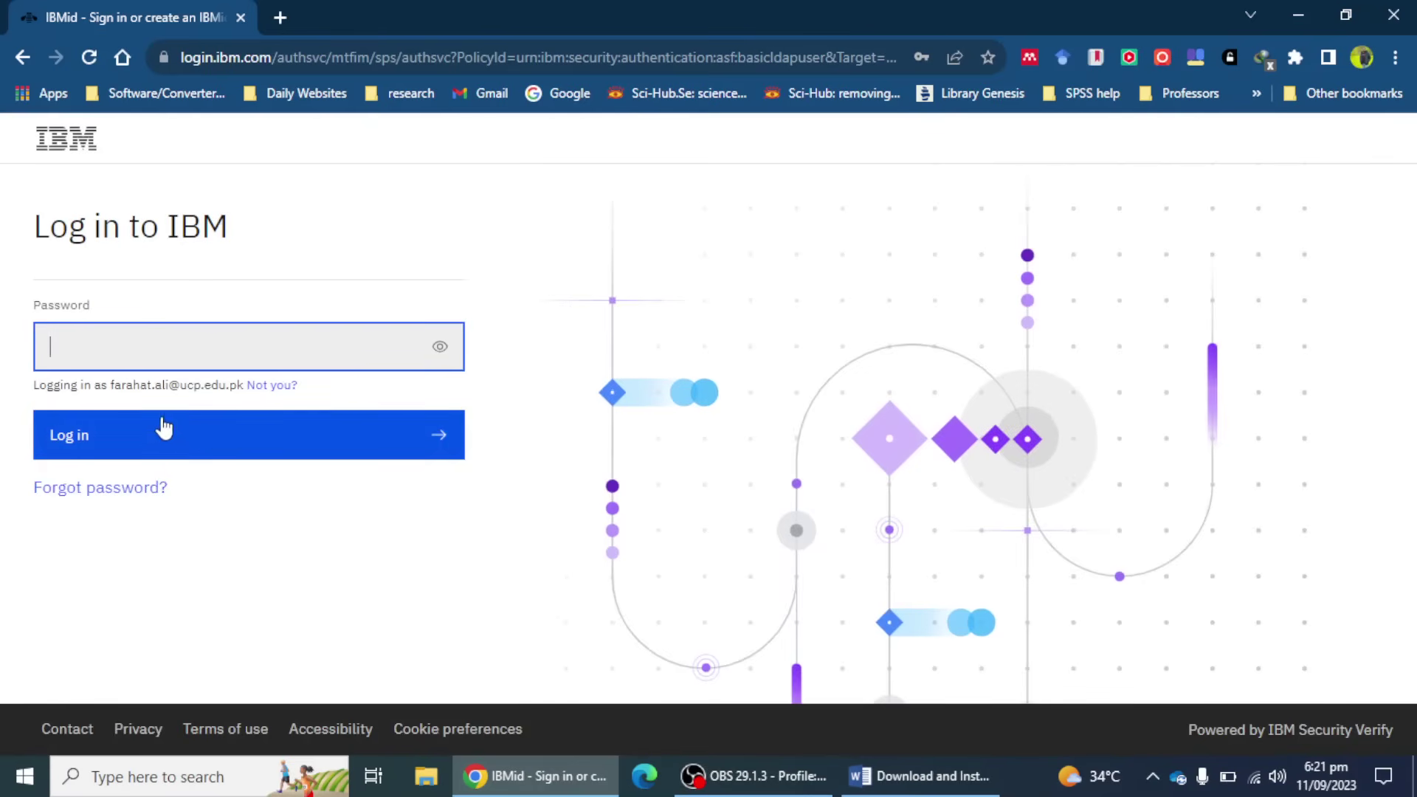
{"action": "left_click", "coordinate": [139, 351]}
{"action": "left_click", "coordinate": [209, 392]}
{"action": "left_click", "coordinate": [304, 443]}
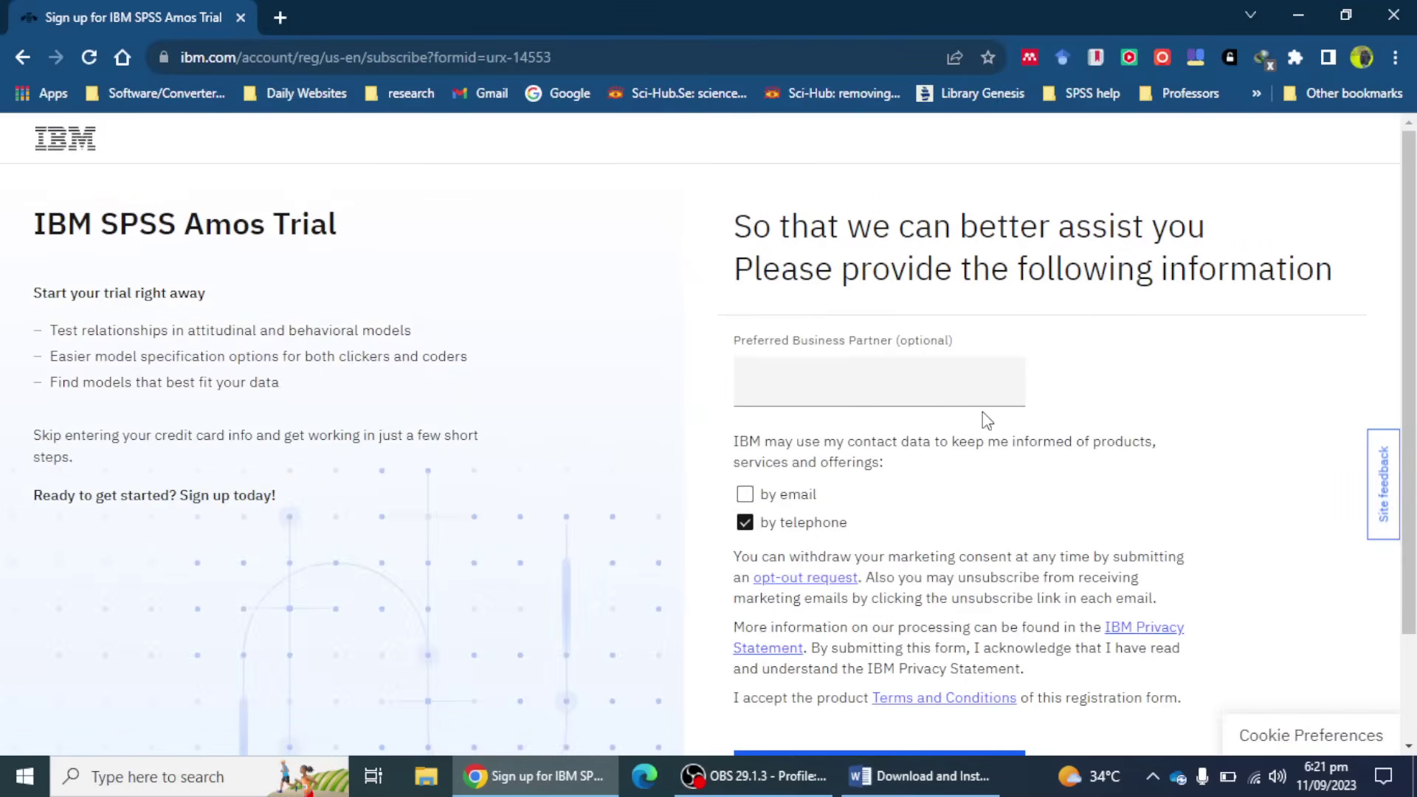
- Submit the contact-preference form with 'by telephone' left checked
{"action": "scroll", "coordinate": [982, 421], "scroll_direction": "down", "scroll_amount": 1}
{"action": "scroll", "coordinate": [987, 424], "scroll_direction": "down", "scroll_amount": 1}
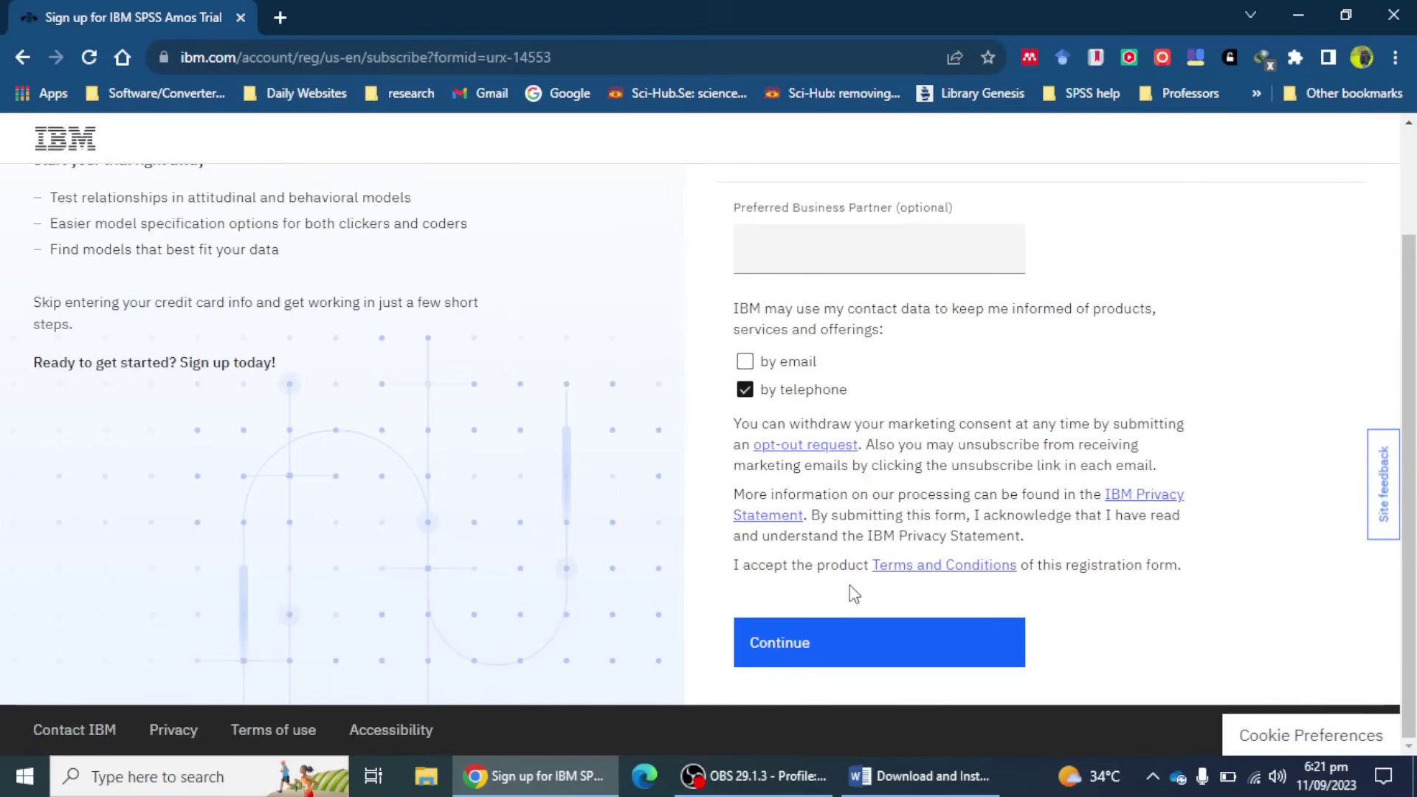
{"action": "left_click", "coordinate": [819, 648]}
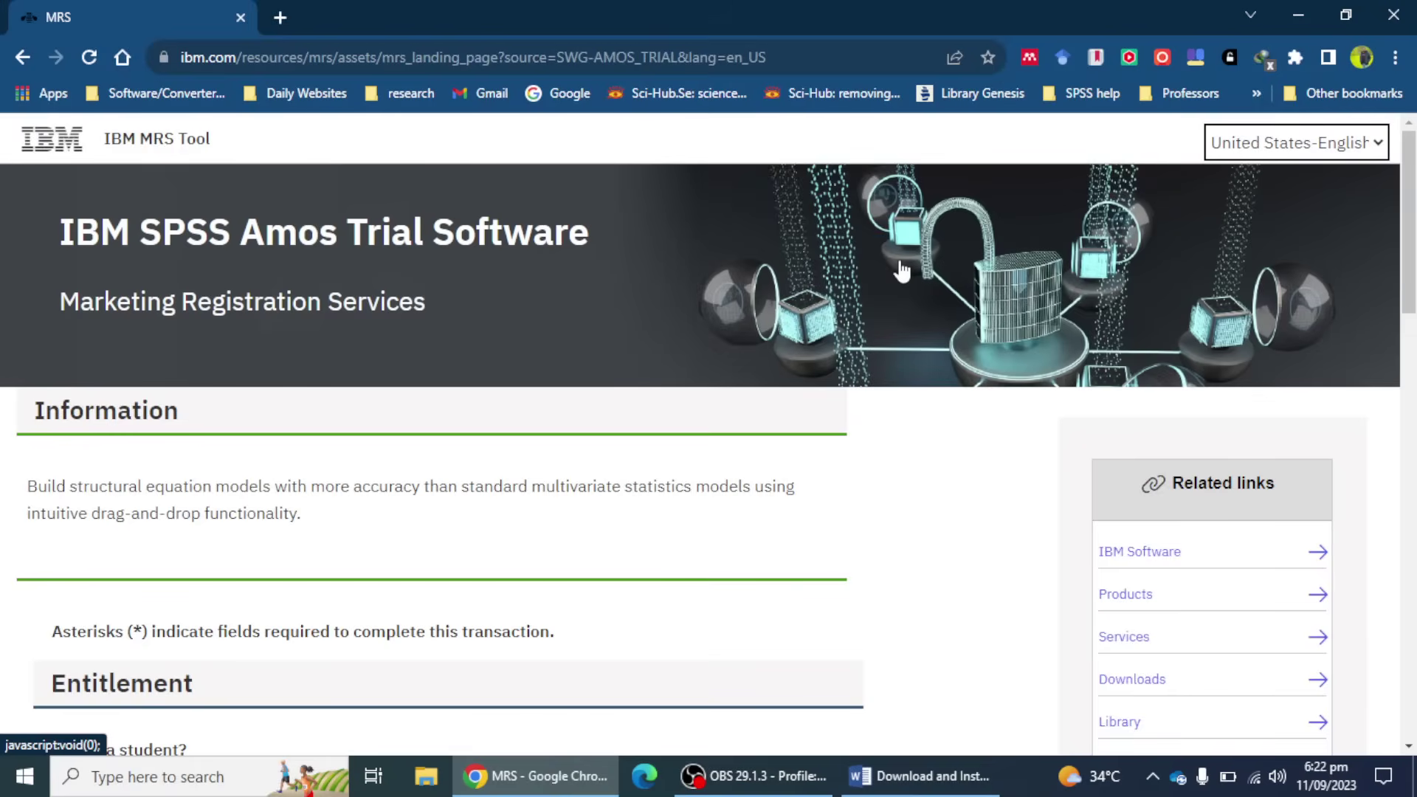
- Answer Yes to both student questions and set the Industry to Education
{"action": "scroll", "coordinate": [893, 277], "scroll_direction": "down", "scroll_amount": 3}
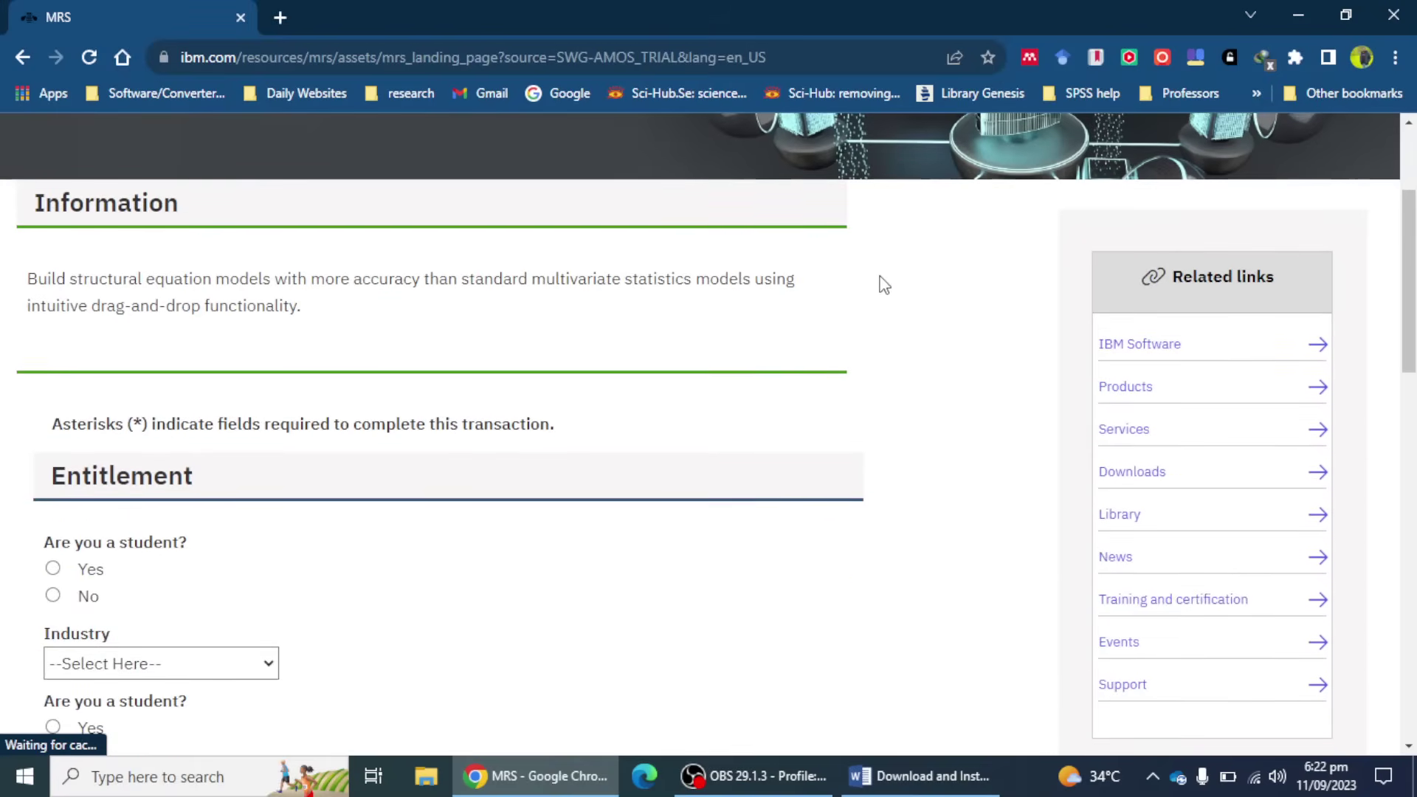
{"action": "scroll", "coordinate": [880, 284], "scroll_direction": "down", "scroll_amount": 3}
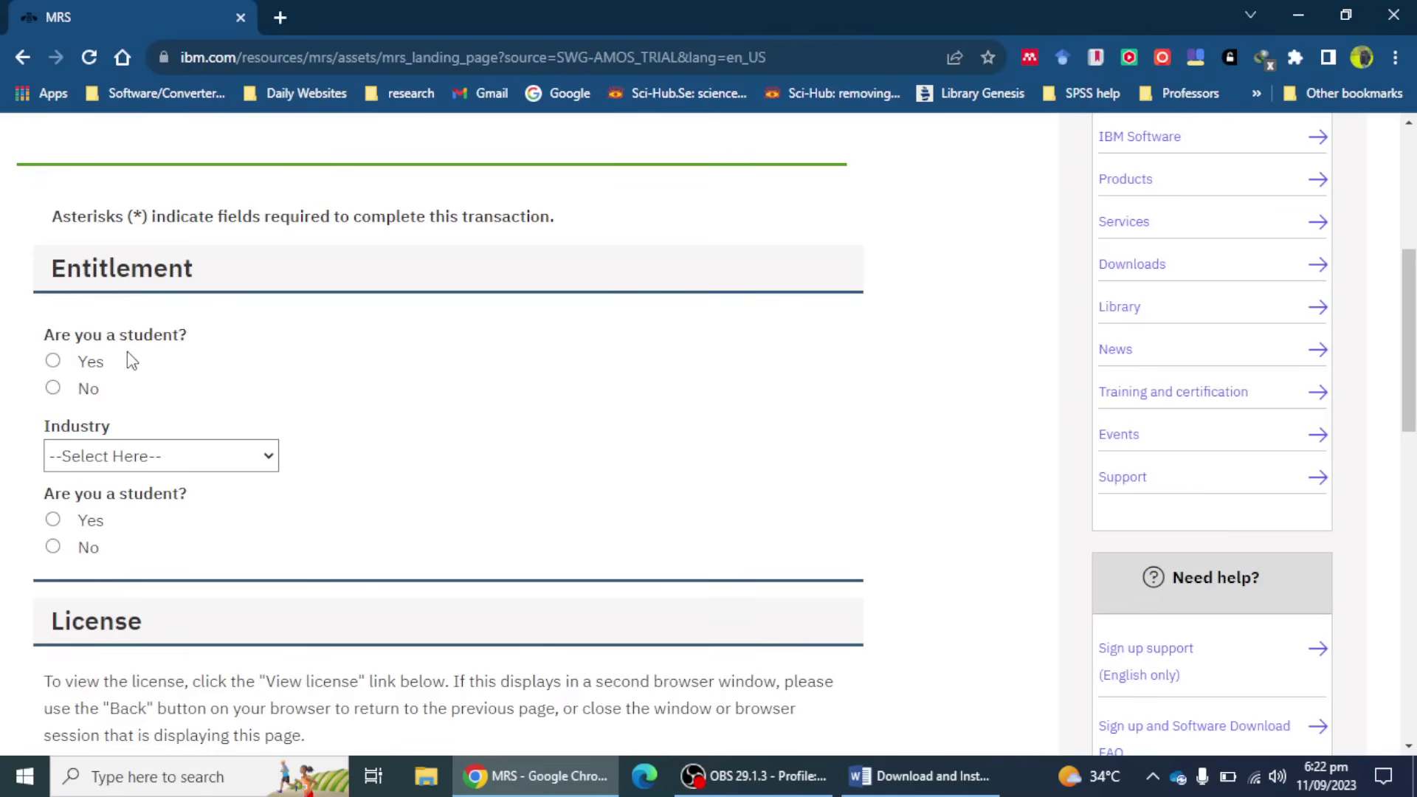
{"action": "left_click", "coordinate": [53, 363]}
{"action": "left_click", "coordinate": [183, 458]}
{"action": "scroll", "coordinate": [170, 284], "scroll_direction": "down", "scroll_amount": 4}
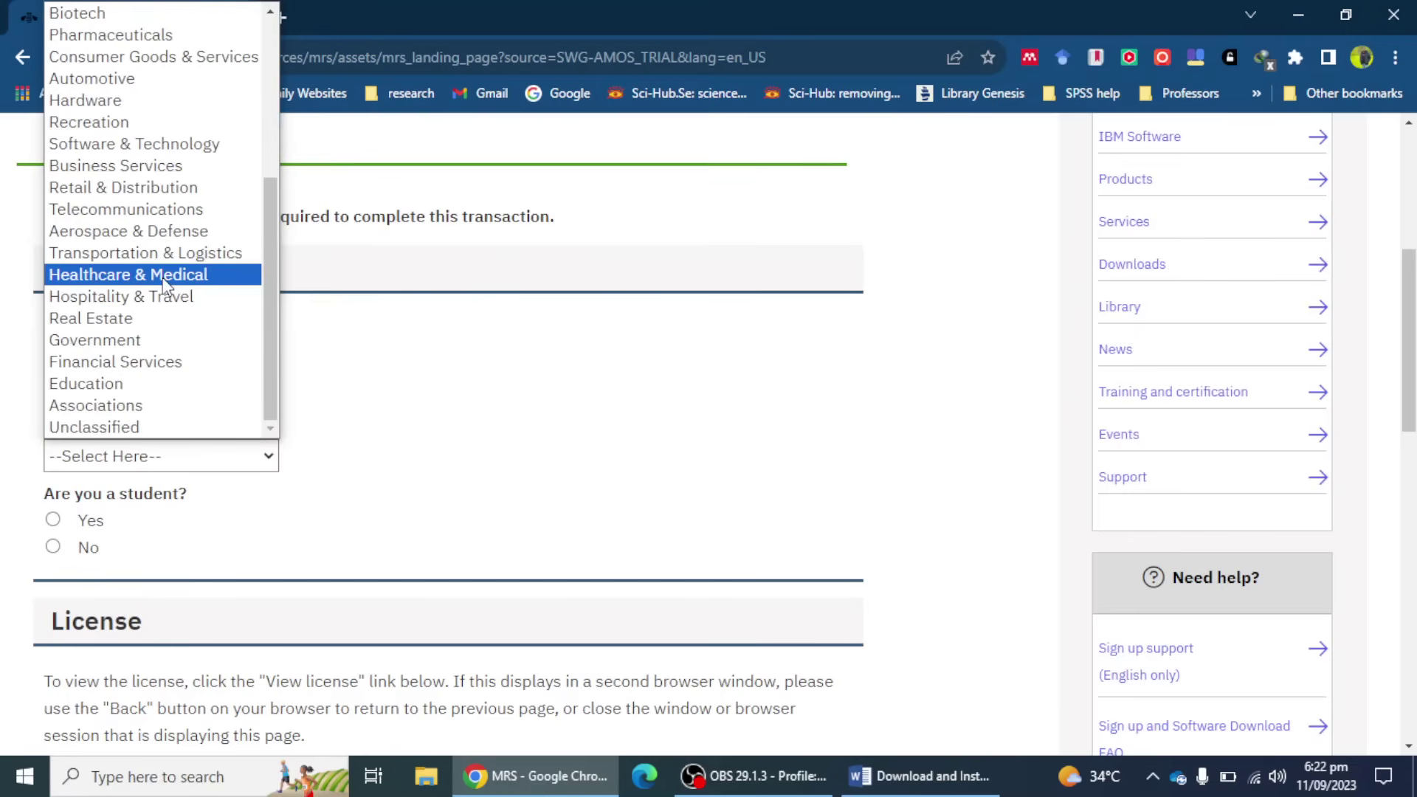
{"action": "left_click", "coordinate": [148, 382]}
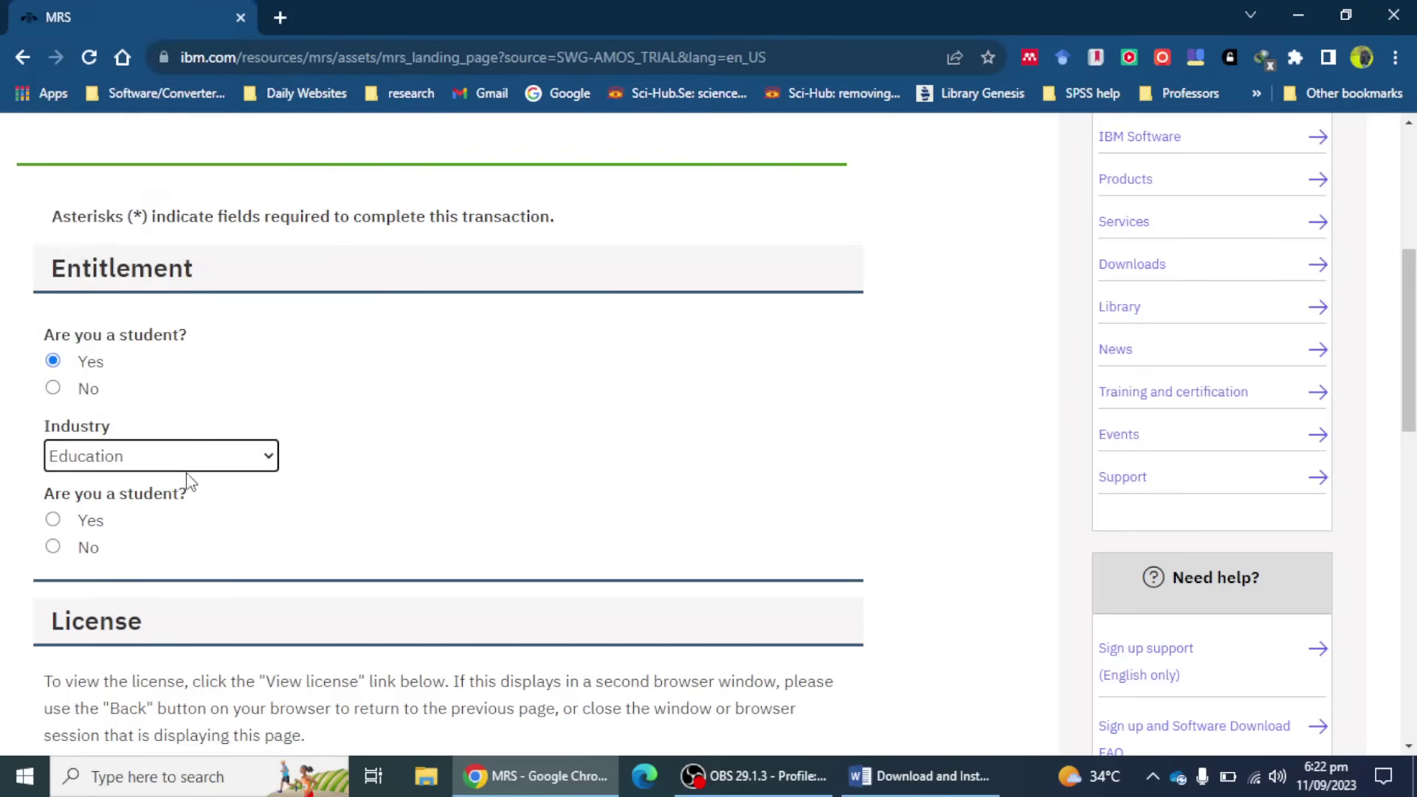
{"action": "left_click", "coordinate": [53, 520]}
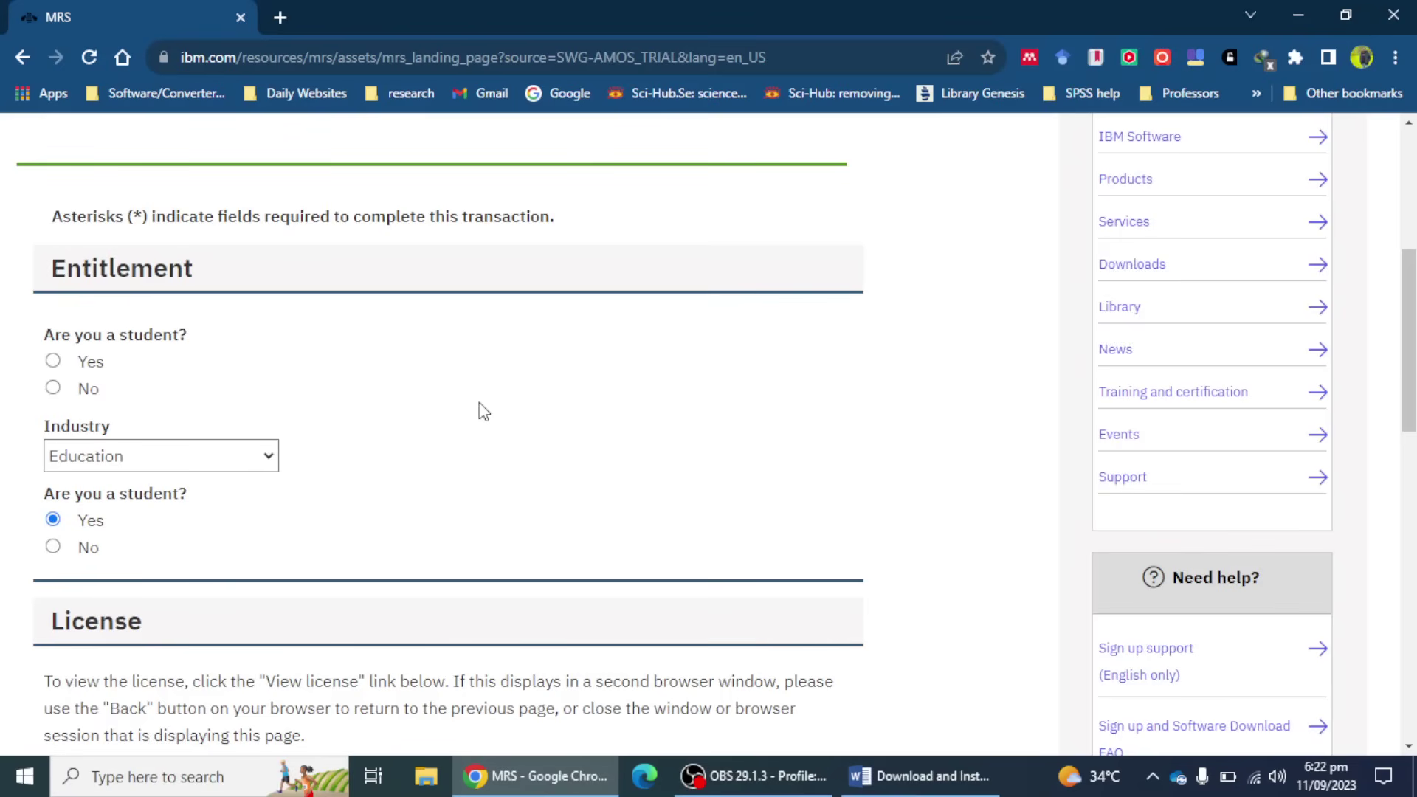
- Tick 'I agree' on the license terms and confirm acceptance
{"action": "scroll", "coordinate": [480, 408], "scroll_direction": "down", "scroll_amount": 4}
{"action": "scroll", "coordinate": [295, 512], "scroll_direction": "down", "scroll_amount": 3}
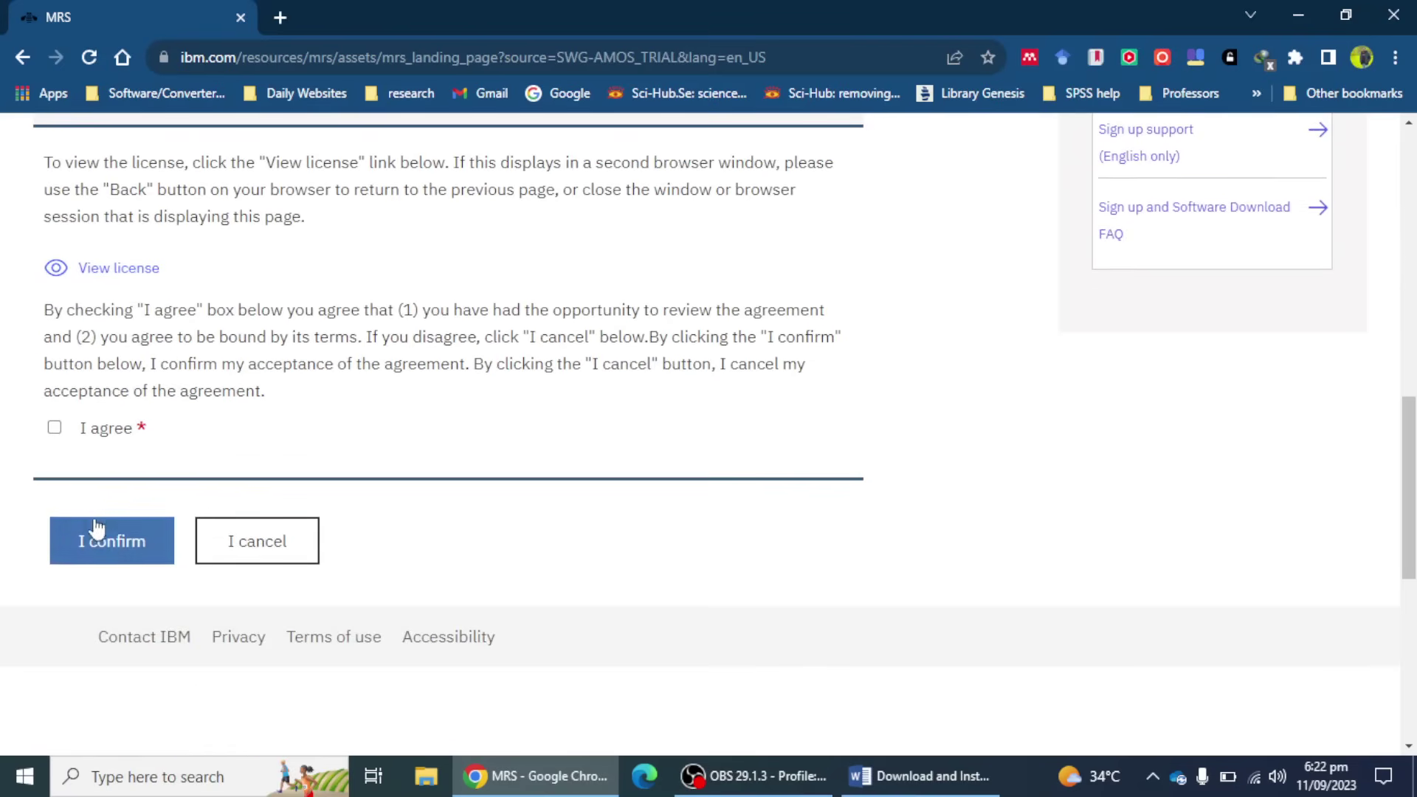
{"action": "left_click", "coordinate": [55, 428]}
{"action": "left_click", "coordinate": [112, 546]}
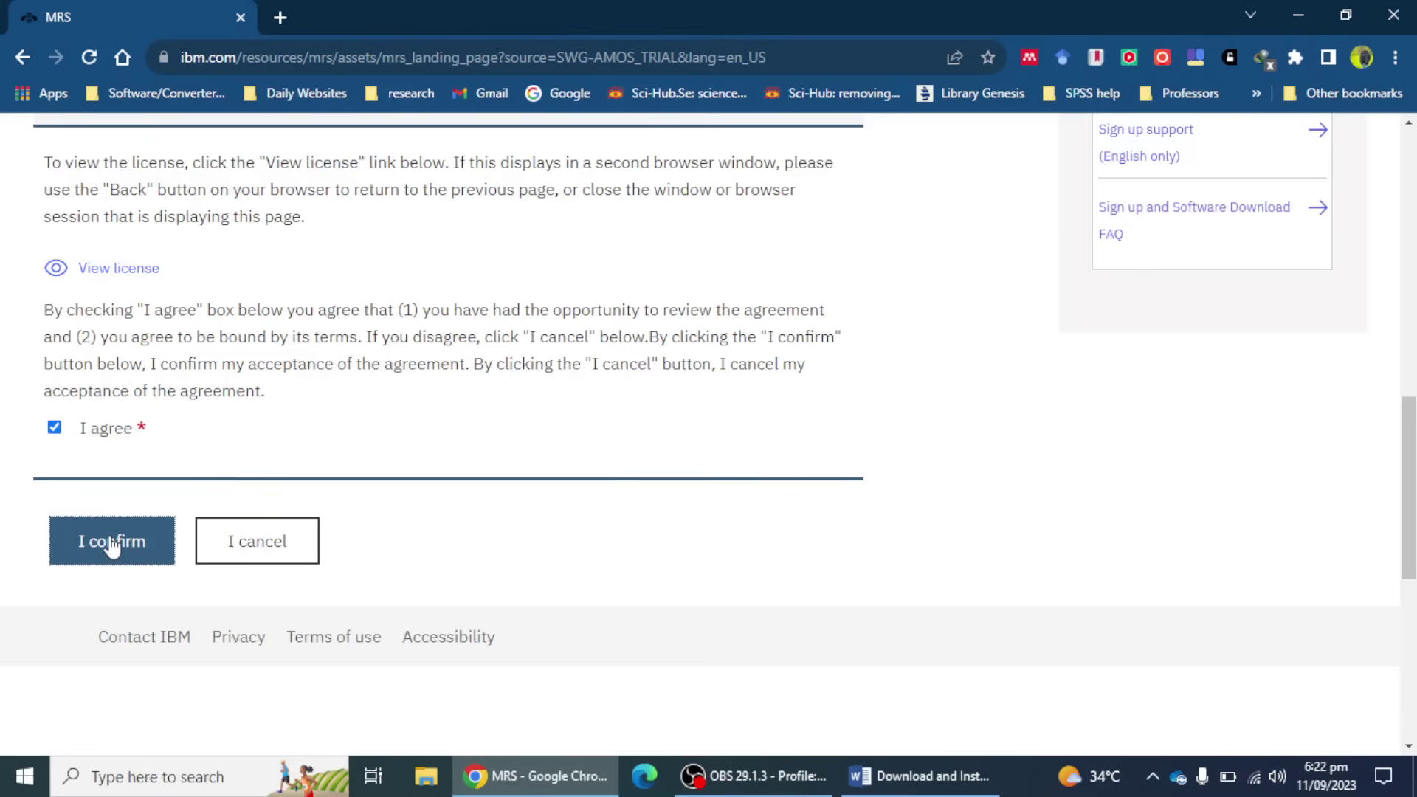
{"action": "scroll", "coordinate": [713, 332], "scroll_direction": "down", "scroll_amount": 3}
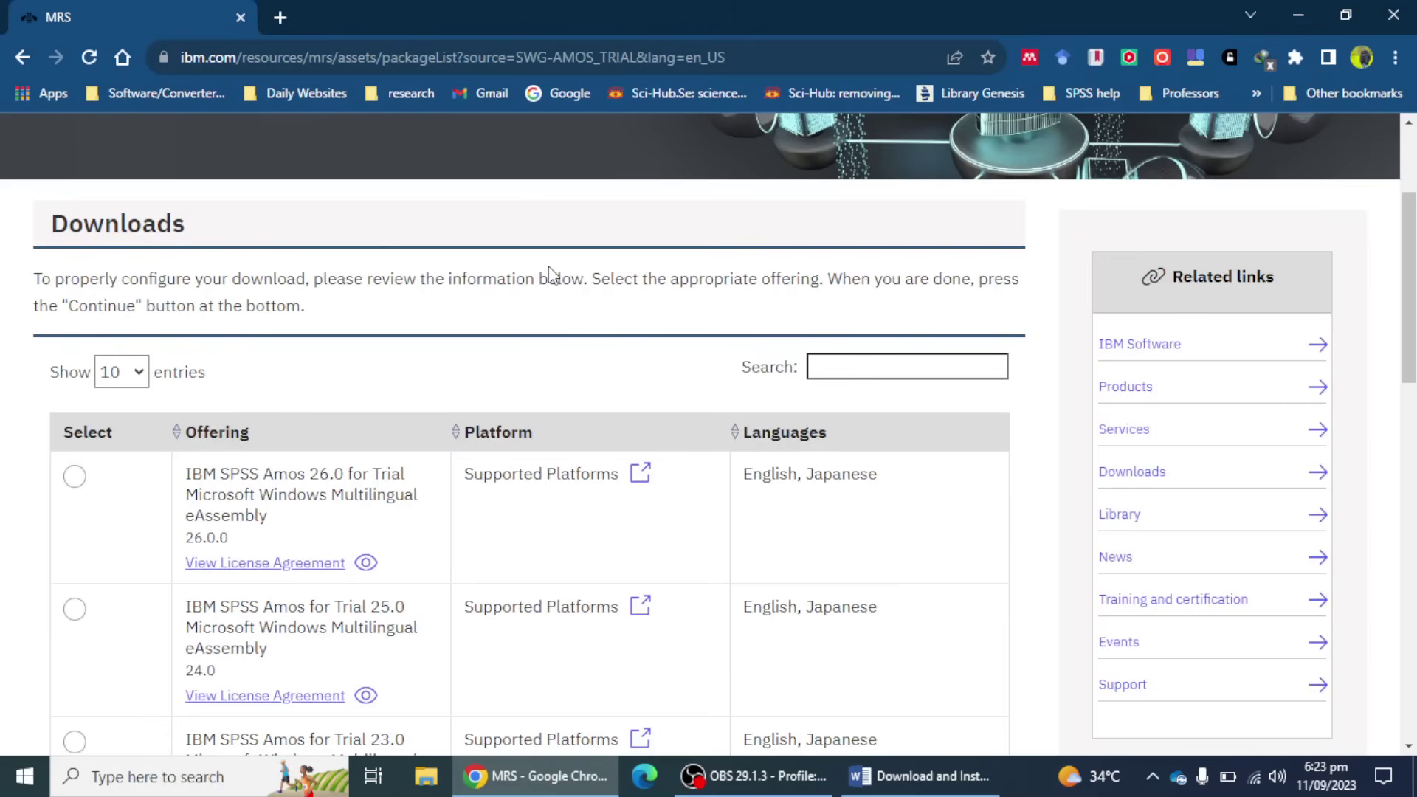
- Select the IBM SPSS Amos 26.0 for Trial offering and continue
{"action": "scroll", "coordinate": [554, 275], "scroll_direction": "down", "scroll_amount": 1}
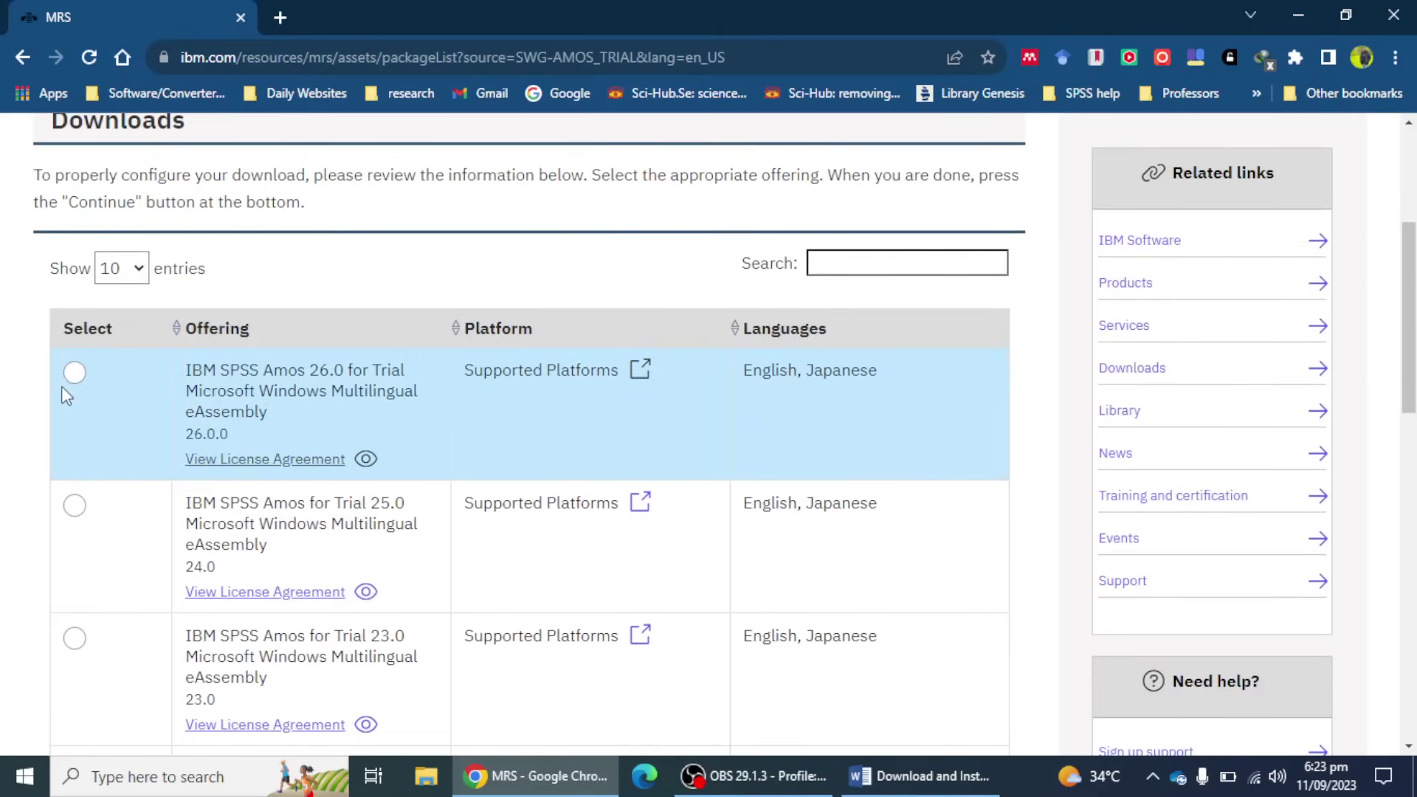
{"action": "left_click", "coordinate": [76, 373]}
{"action": "scroll", "coordinate": [585, 294], "scroll_direction": "down", "scroll_amount": 5}
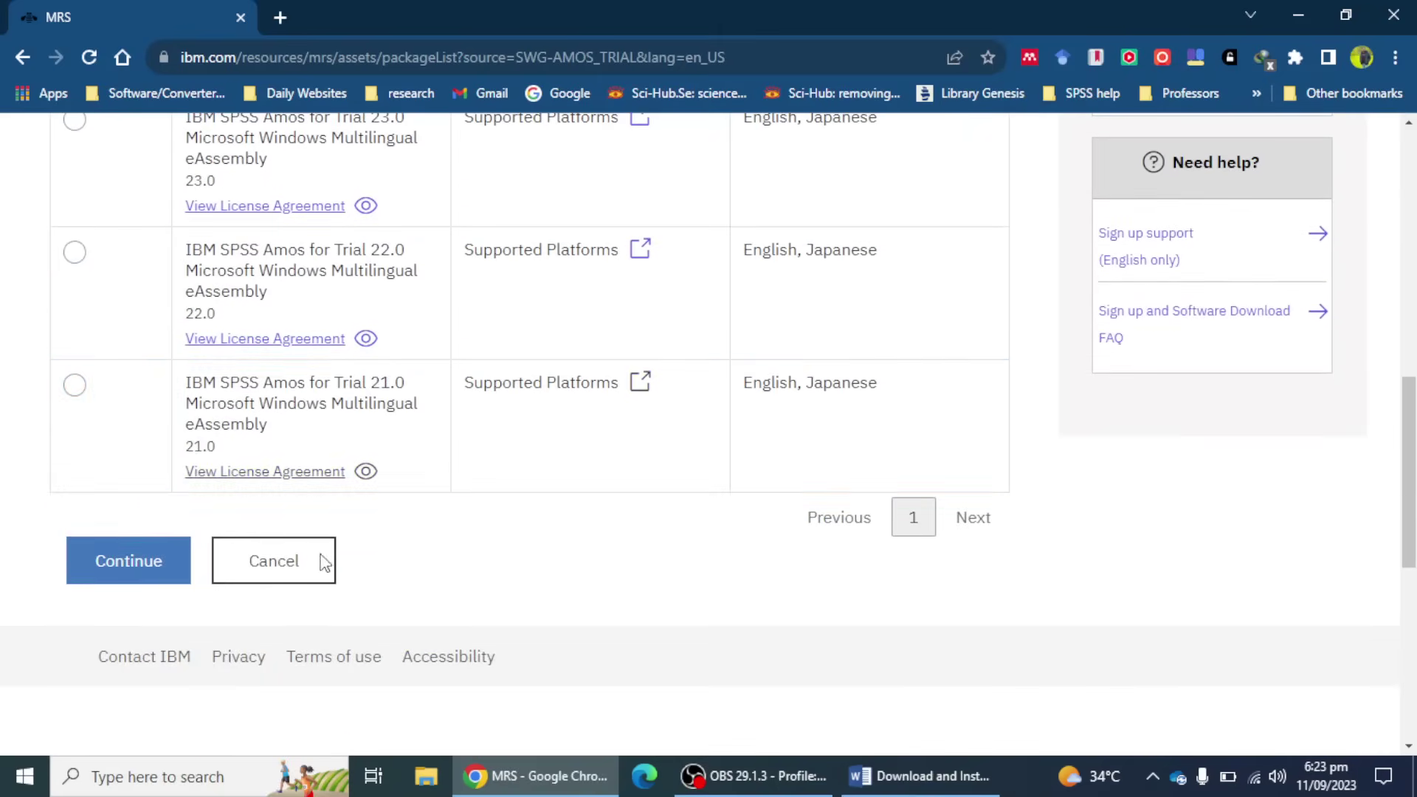
{"action": "left_click", "coordinate": [115, 560]}
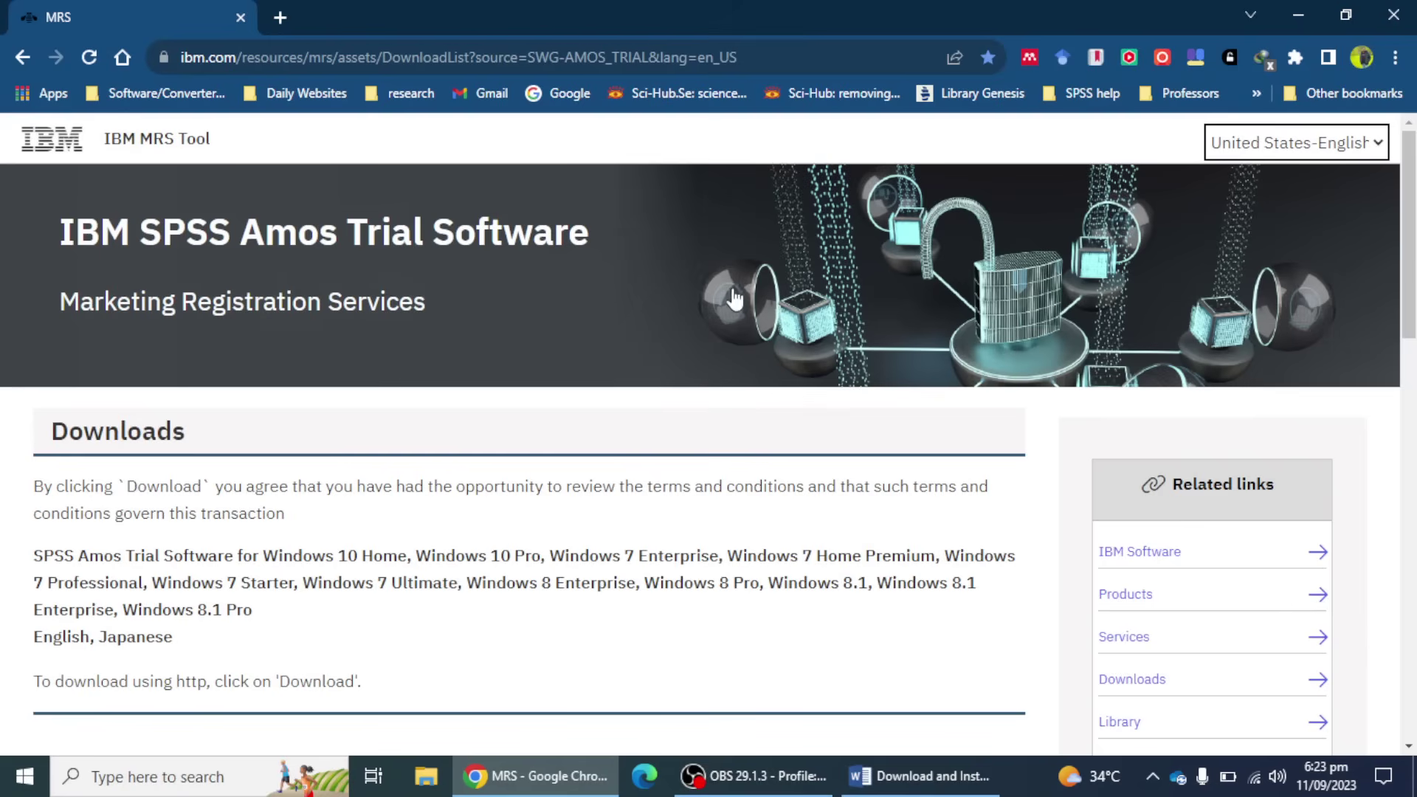
- Download IBM_SPSS_AMOS_26.0_FOR_TRIAL_MICR.exe via http, saving it to Downloads, and check its progress
{"action": "scroll", "coordinate": [759, 357], "scroll_direction": "down", "scroll_amount": 5}
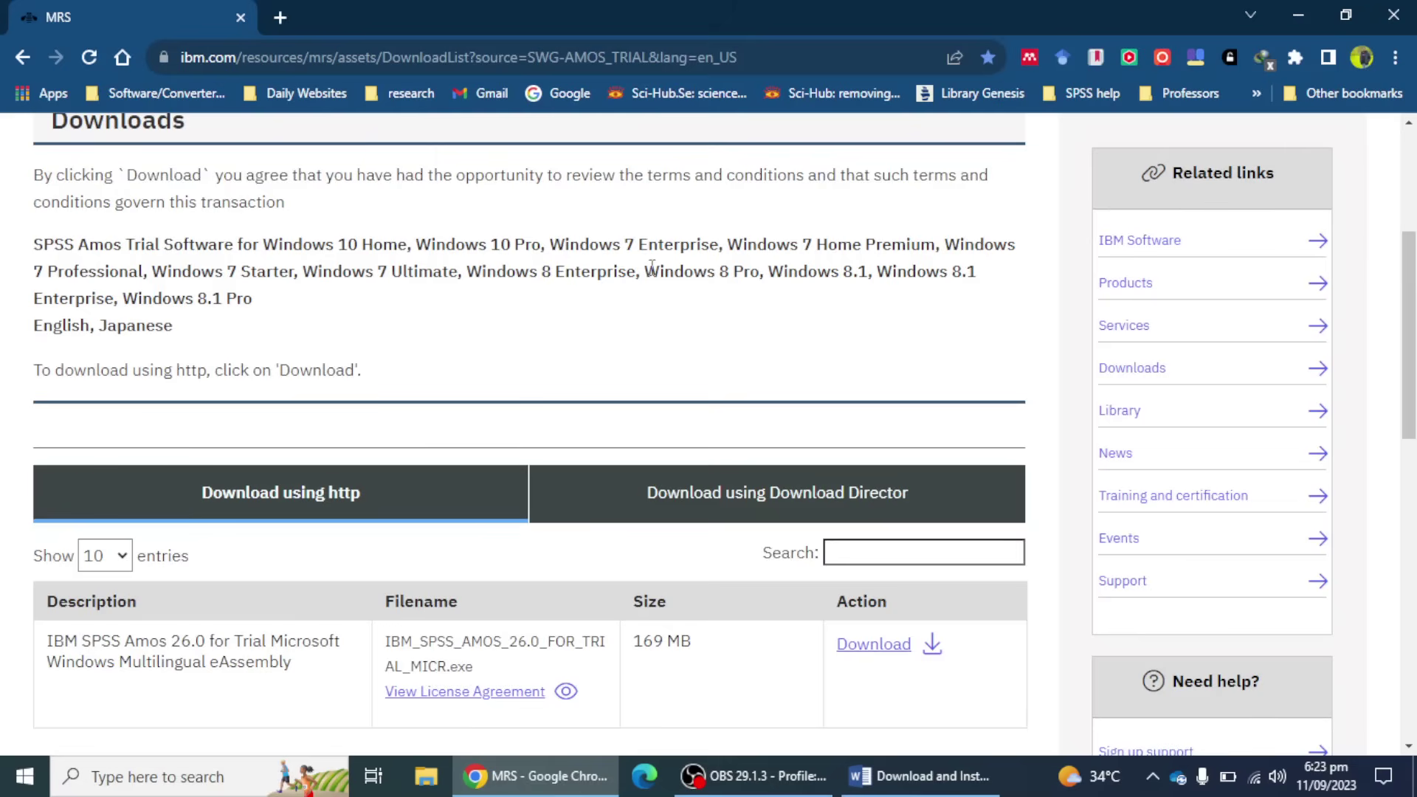
{"action": "scroll", "coordinate": [353, 358], "scroll_direction": "down", "scroll_amount": 3}
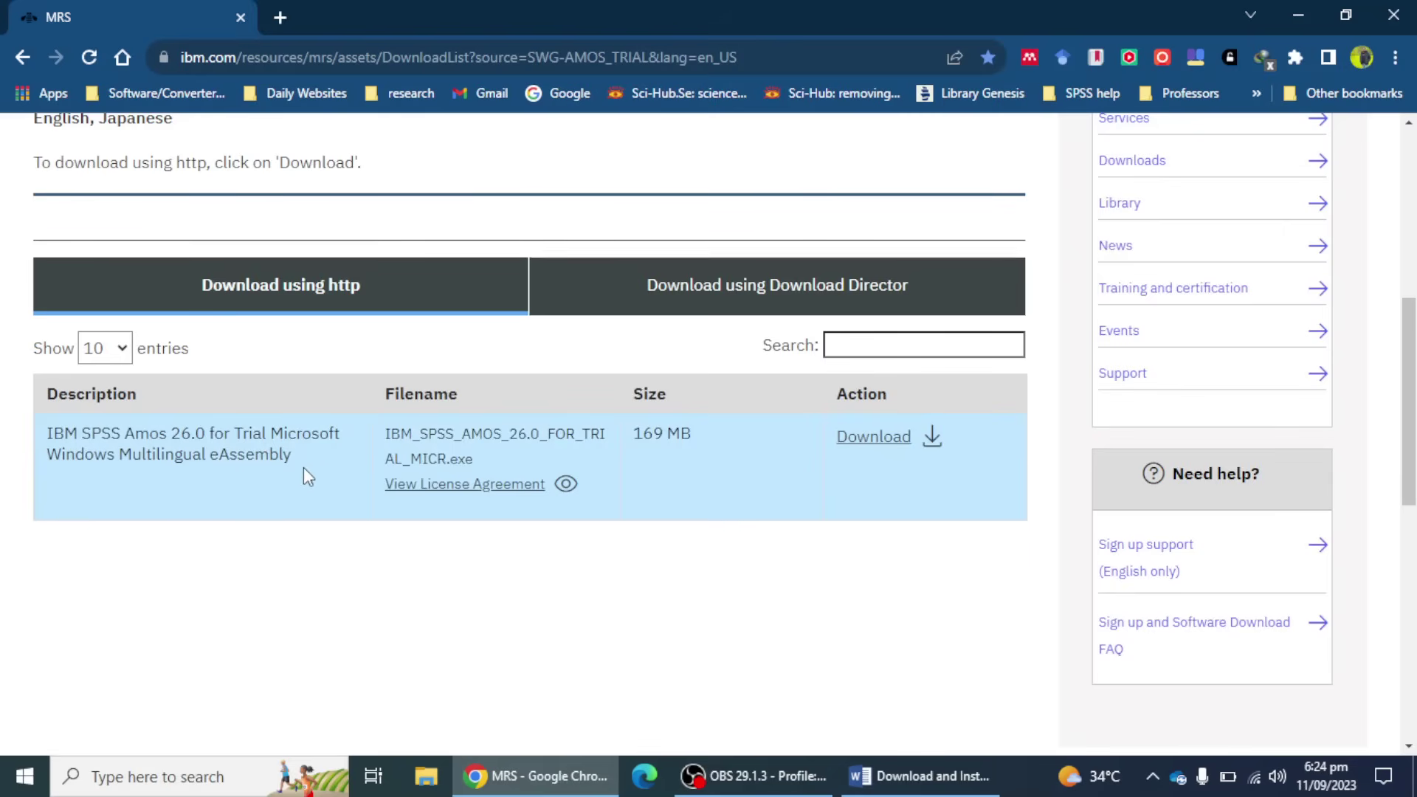
{"action": "left_click", "coordinate": [917, 441]}
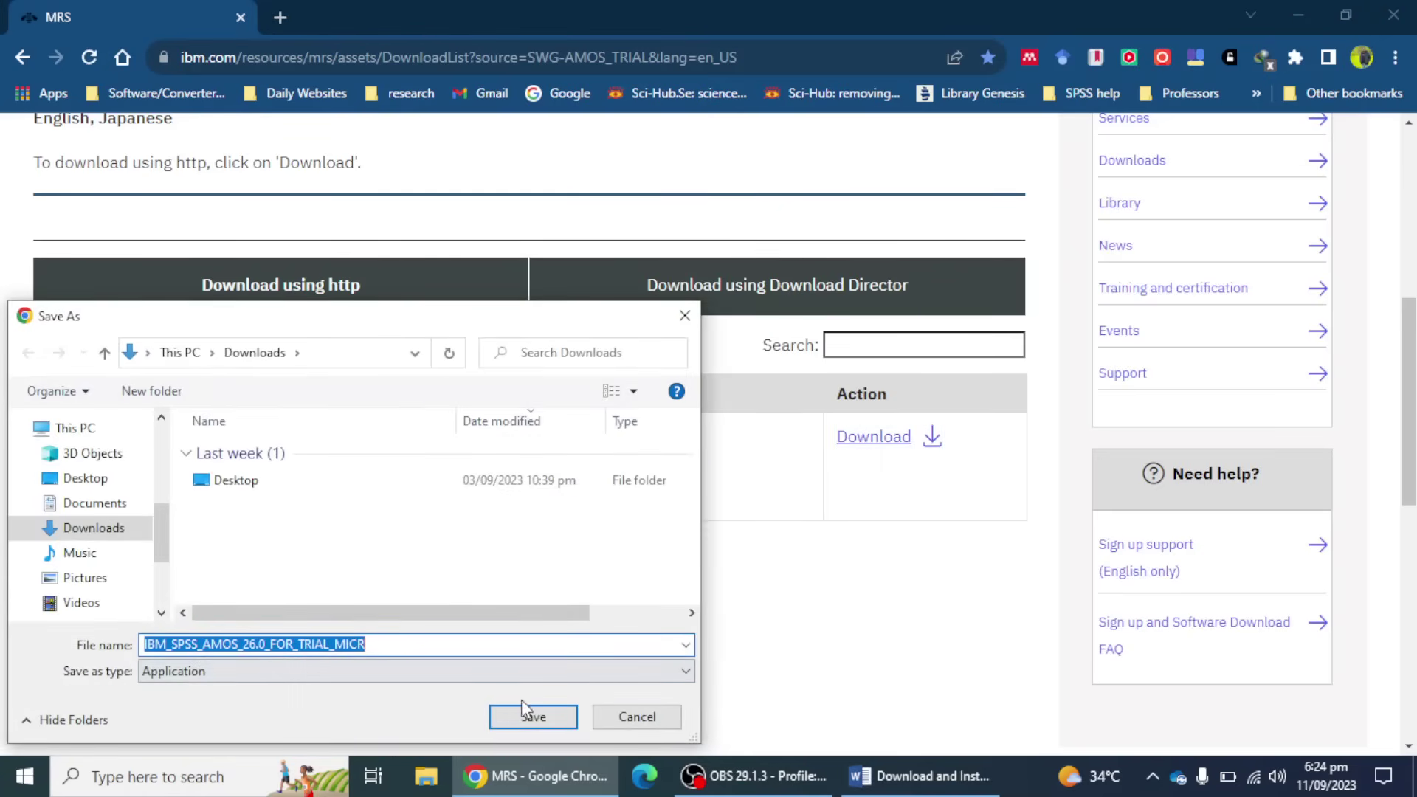
{"action": "left_click", "coordinate": [530, 717]}
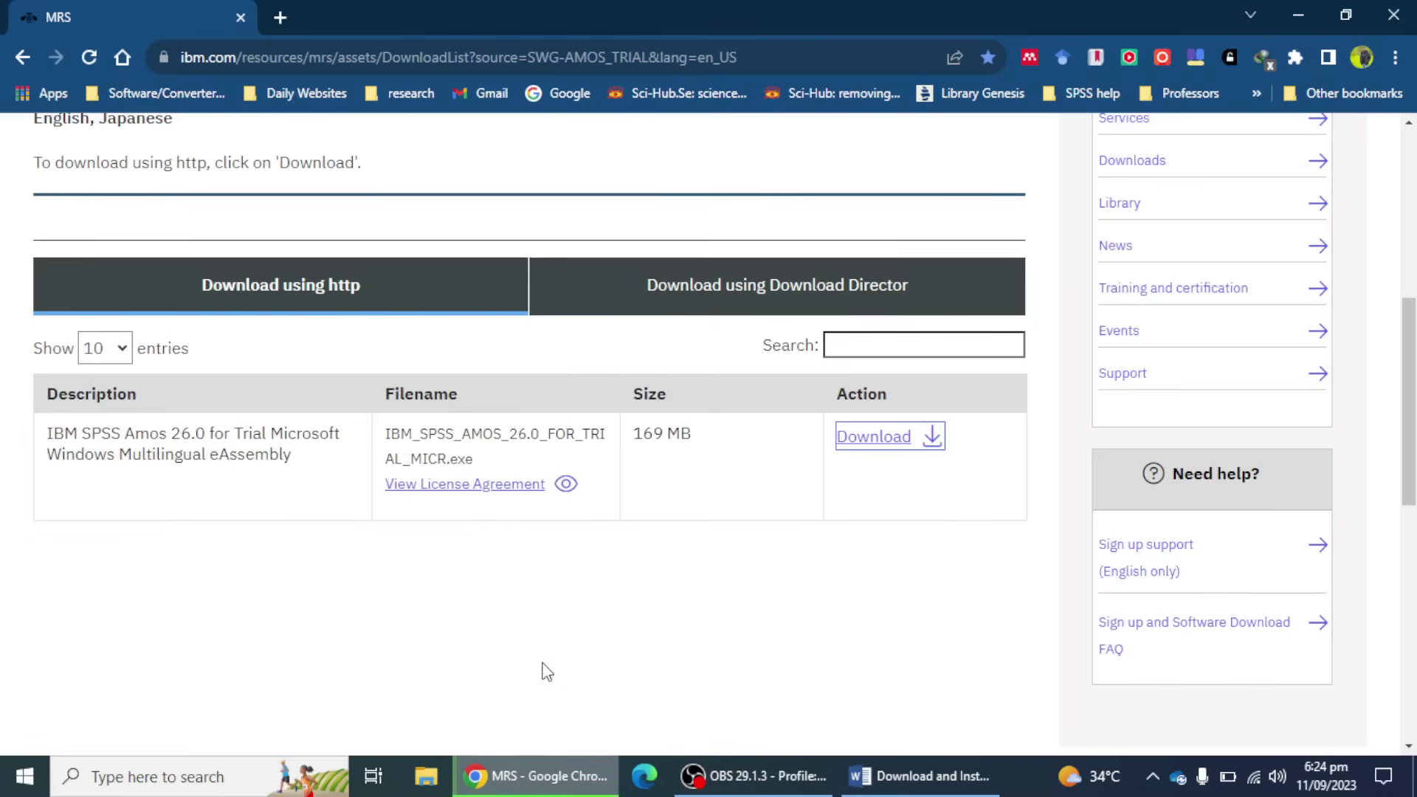
{"action": "left_click", "coordinate": [1296, 59]}
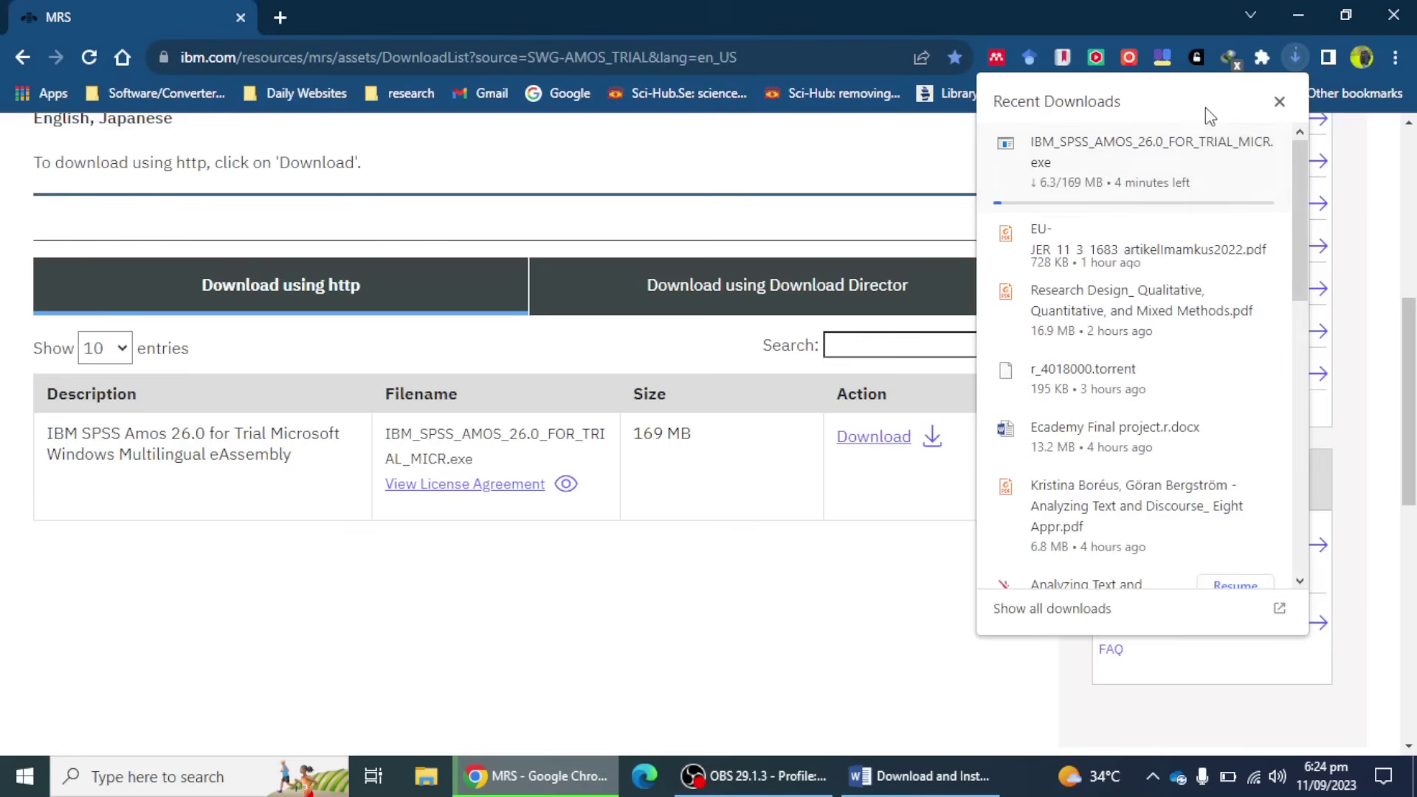
{"action": "left_click", "coordinate": [788, 604]}
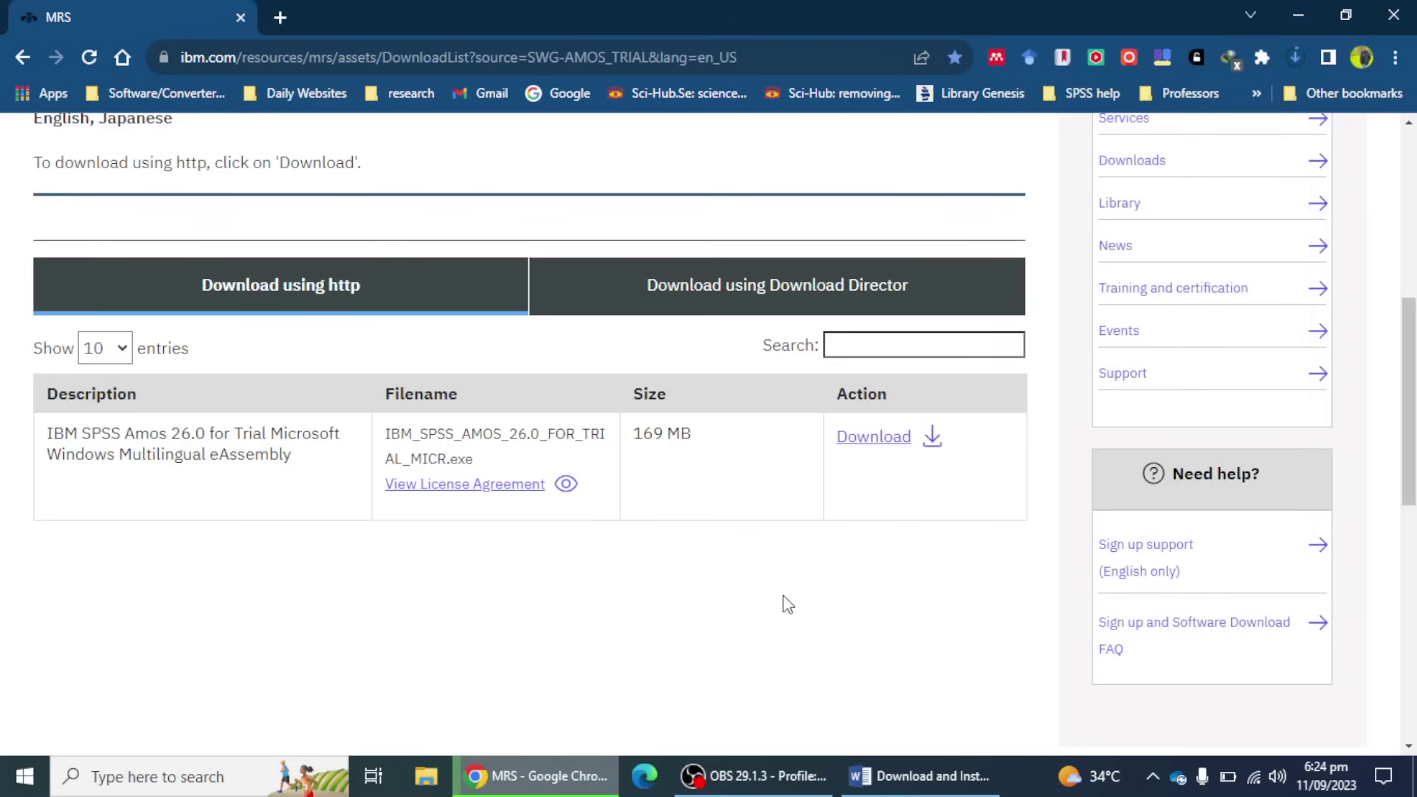